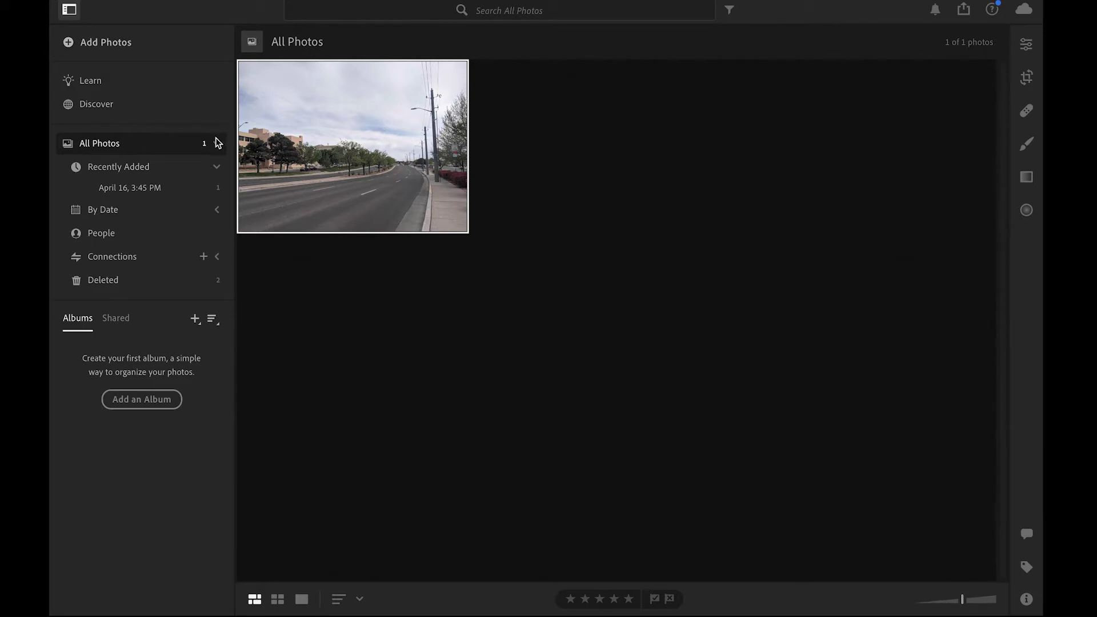
Import the photo 1162662.jpg from the Wallpaper folder in Pictures into the photo library.
click(94, 46)
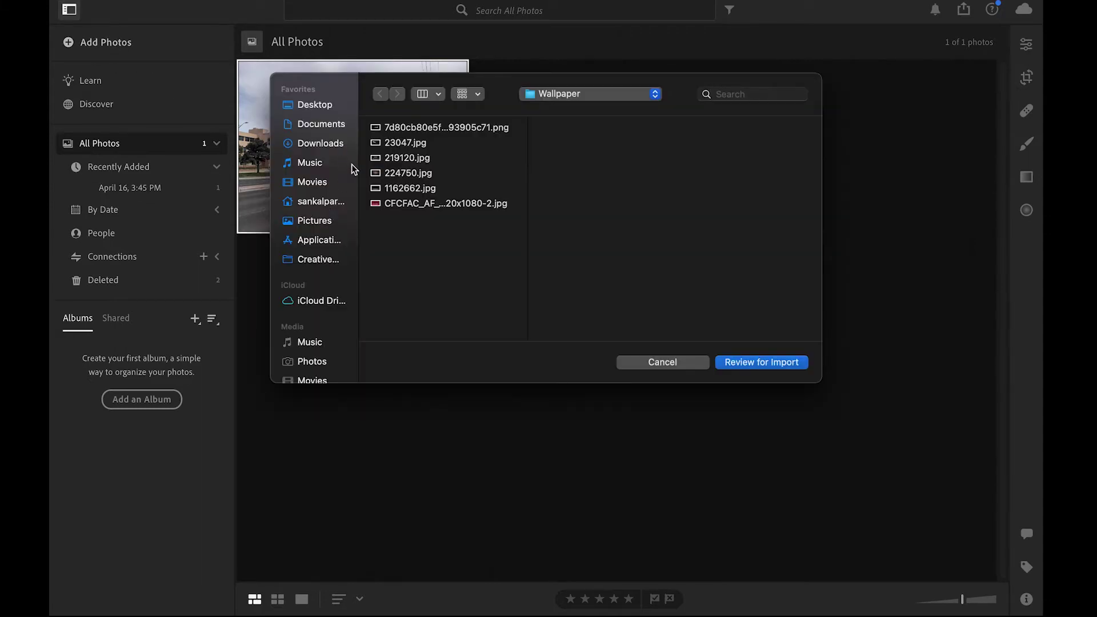
click(317, 221)
click(414, 200)
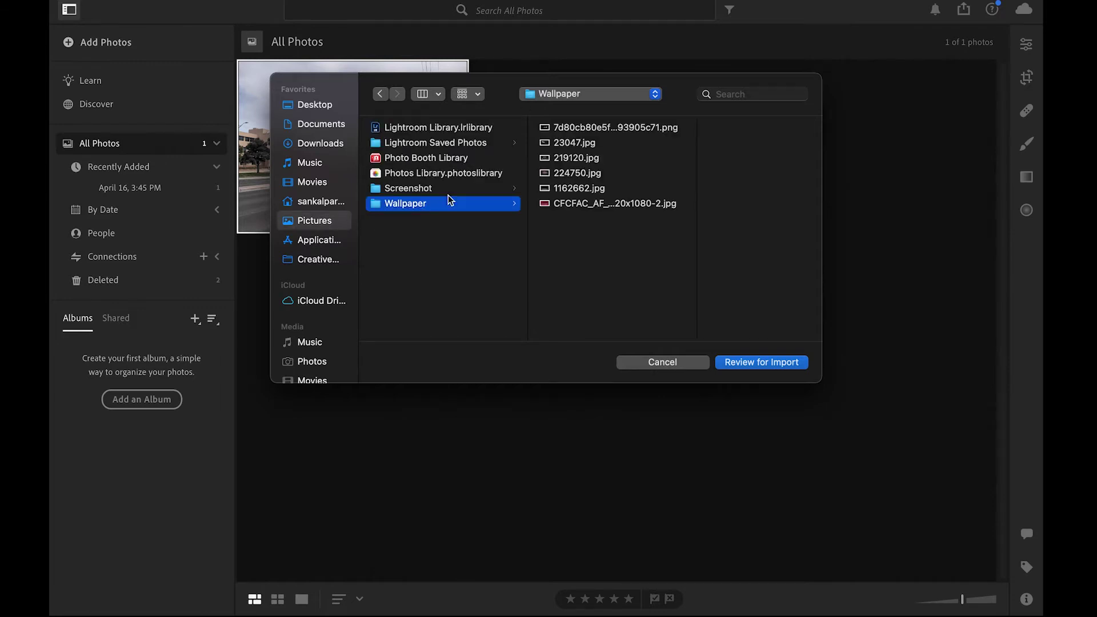
click(559, 188)
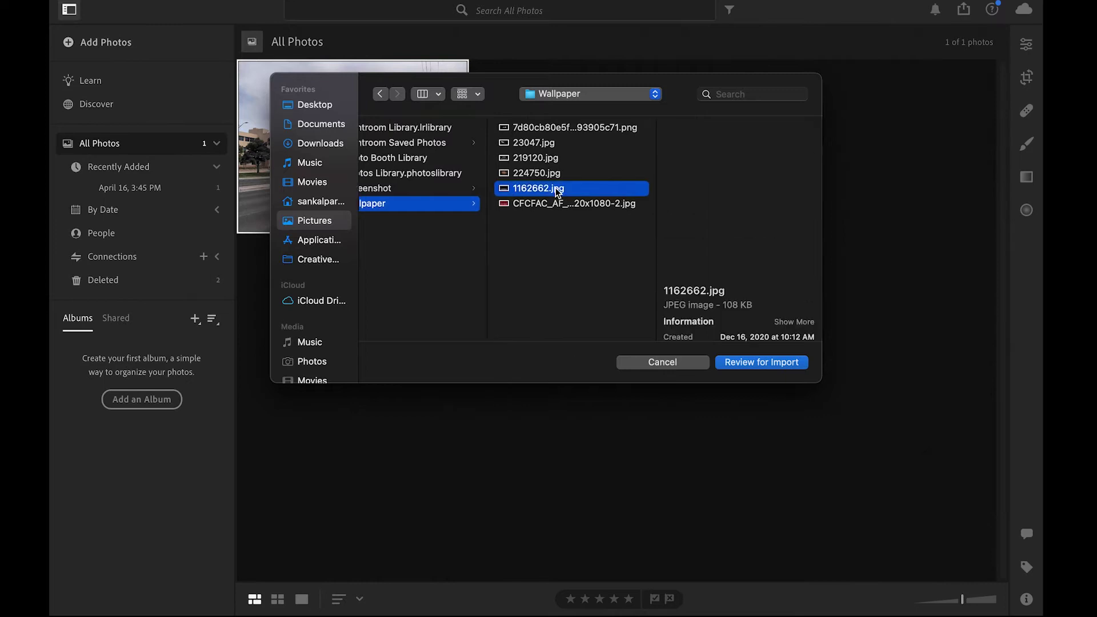
click(742, 364)
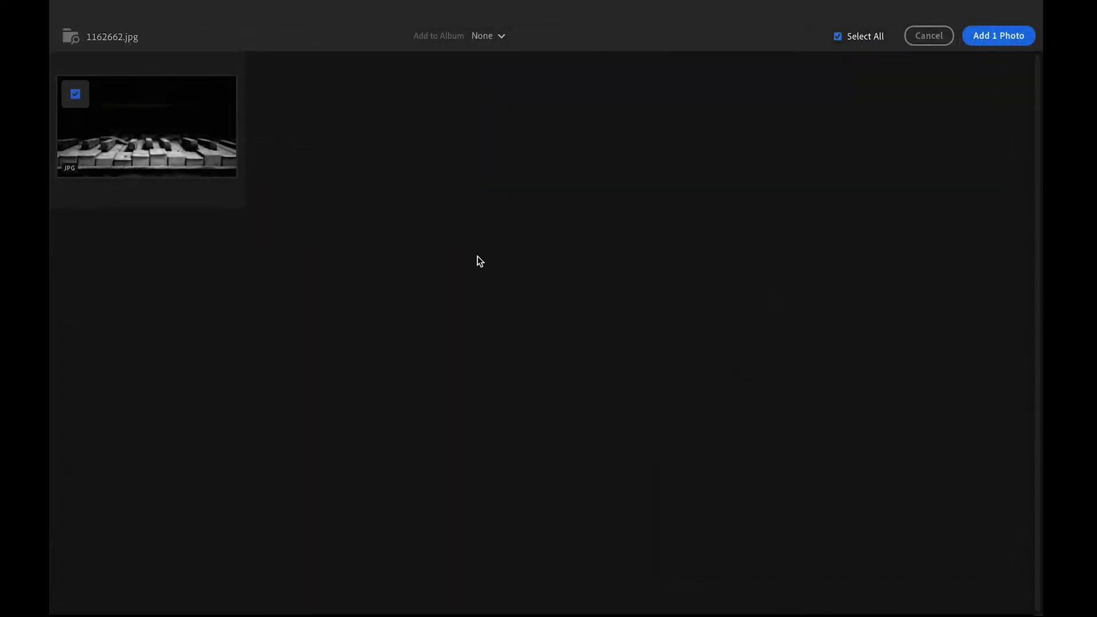
click(75, 93)
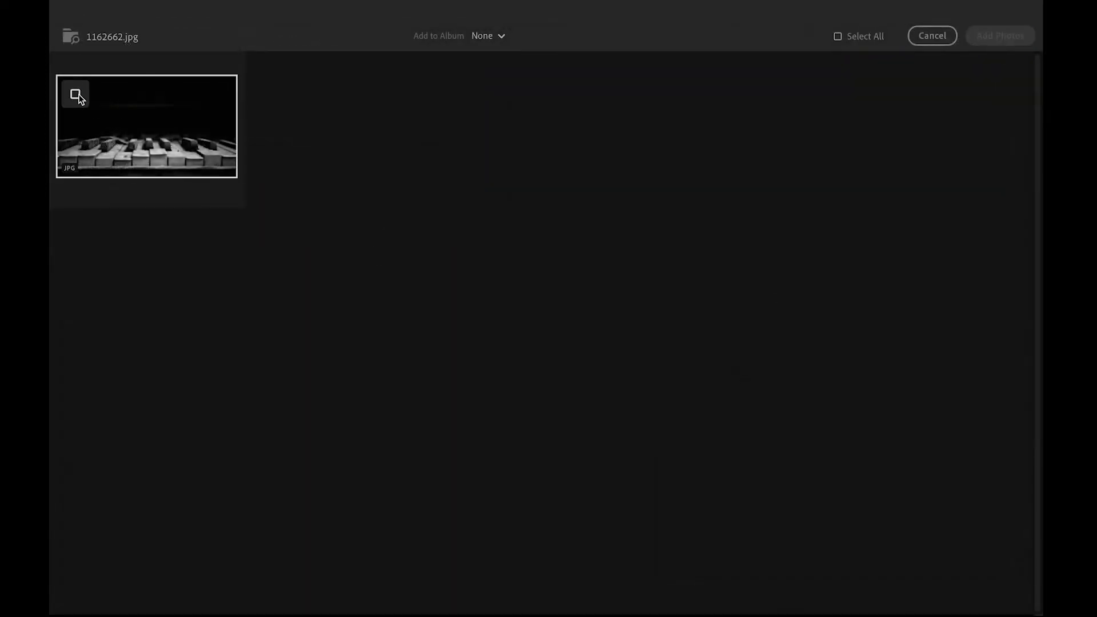
click(75, 94)
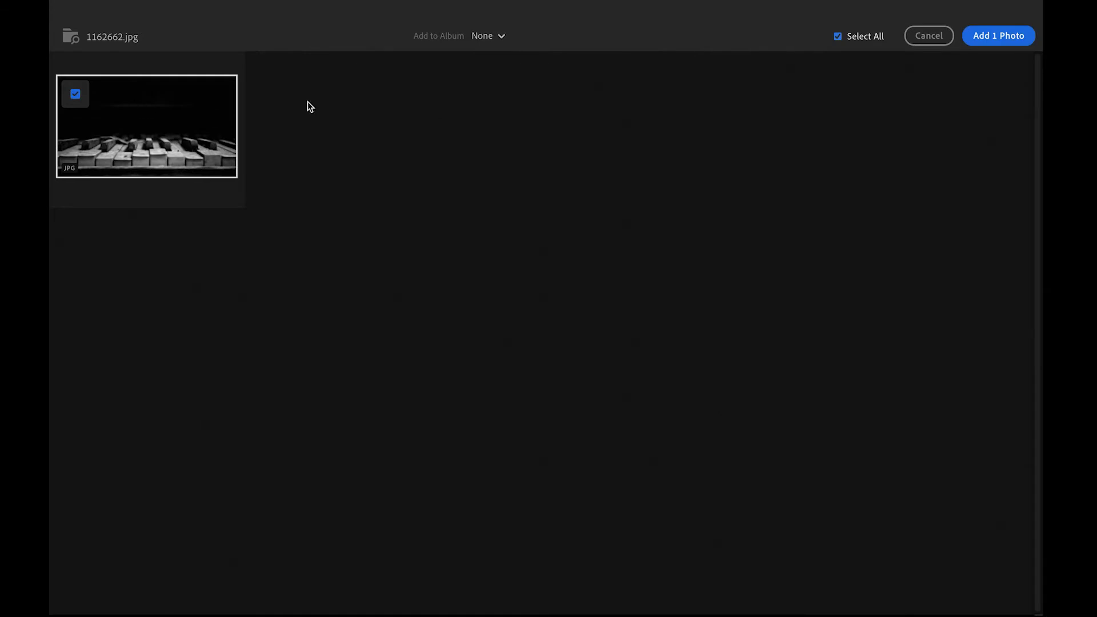
click(1003, 36)
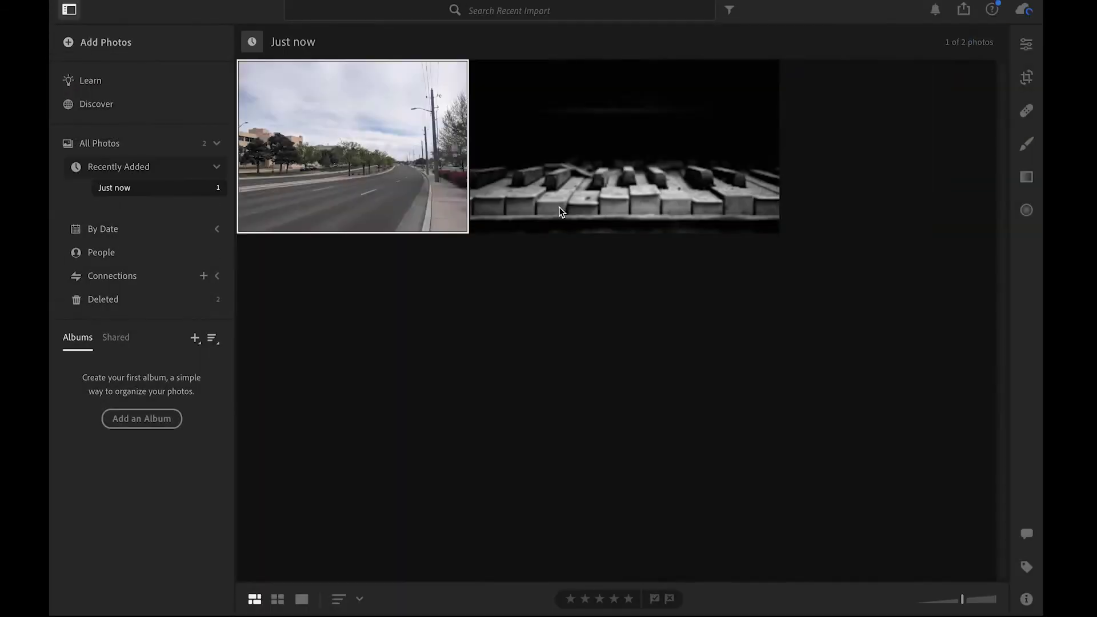
Delete the piano keys photo from the All Photos collection and confirm its removal.
click(184, 149)
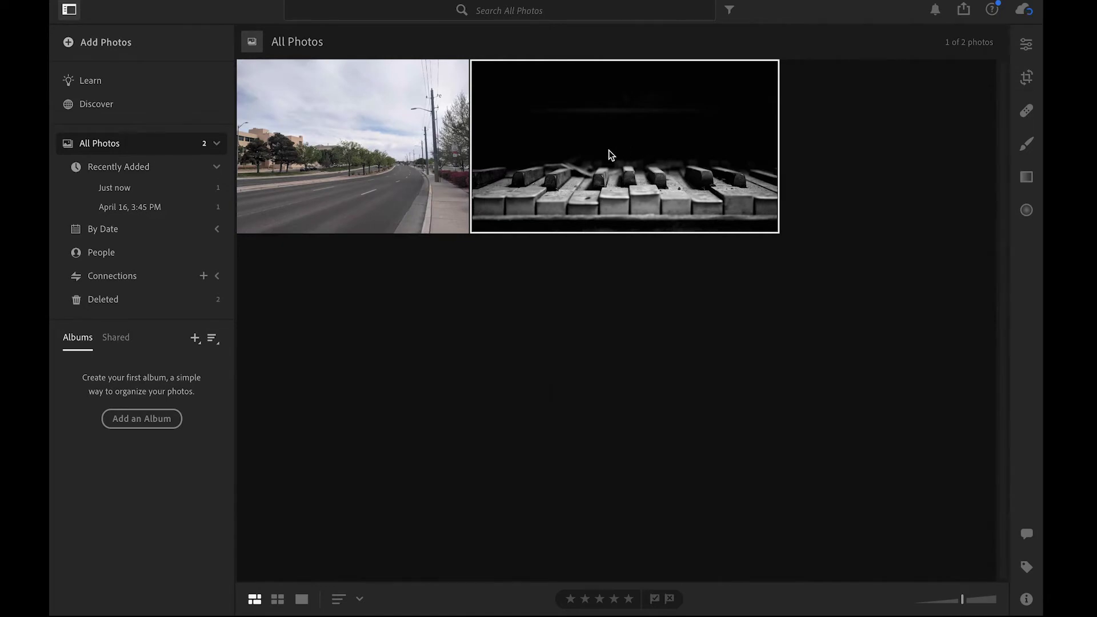
click(399, 189)
click(516, 191)
click(431, 187)
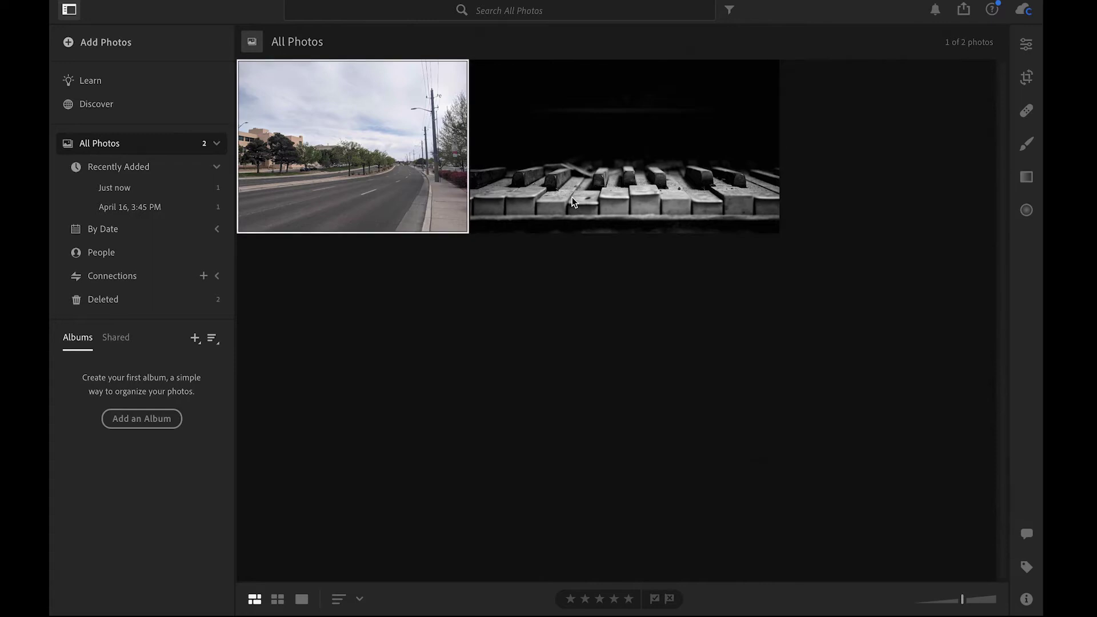
click(571, 198)
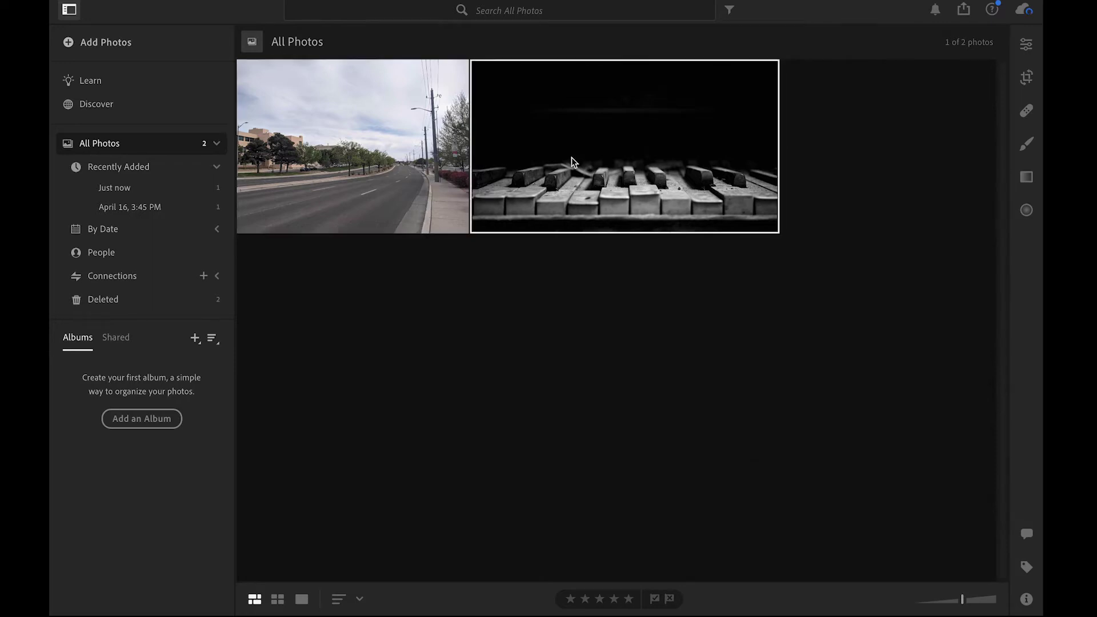
right_click(571, 157)
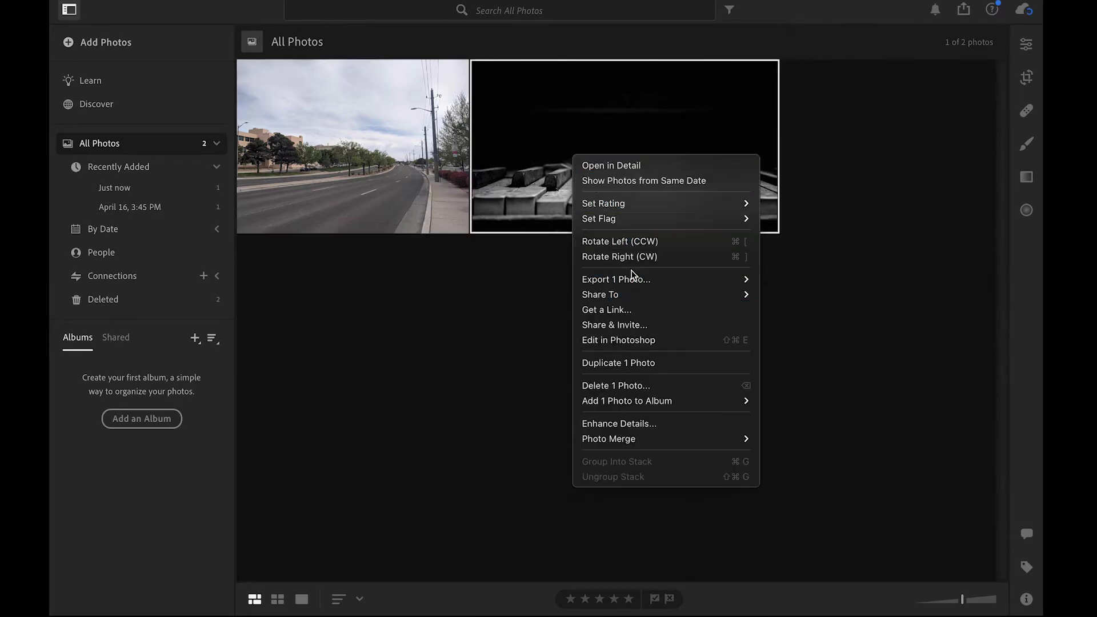
click(635, 385)
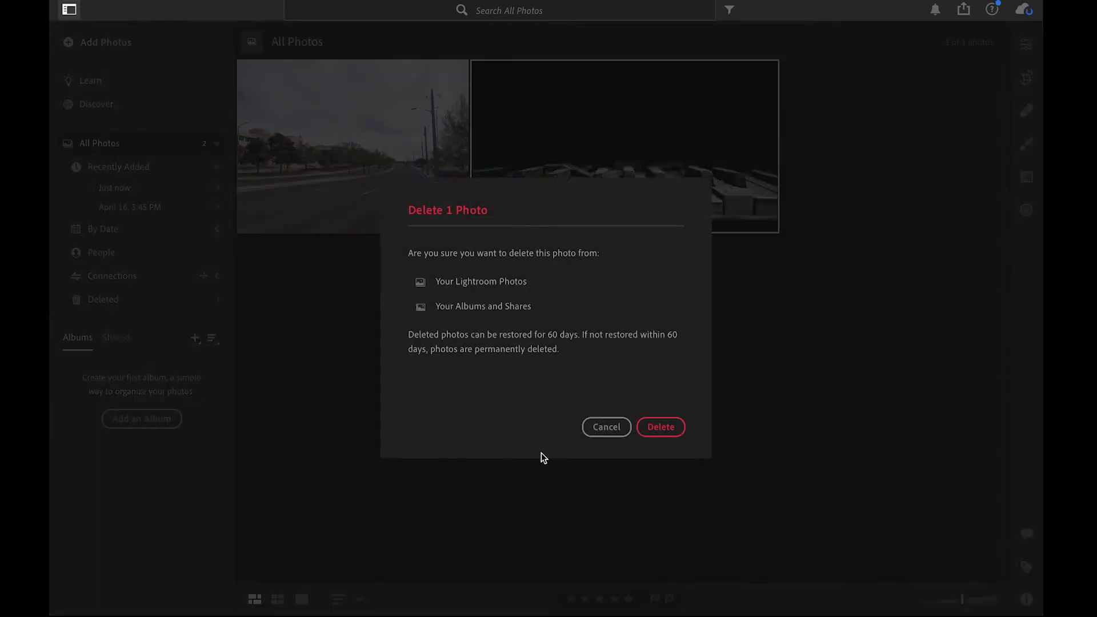
click(669, 426)
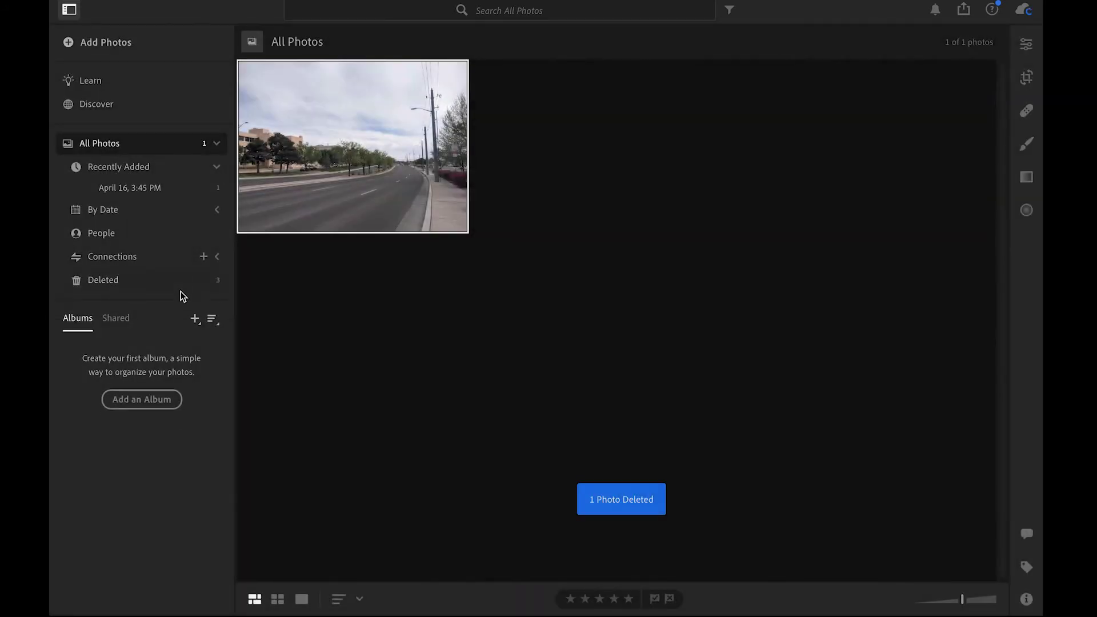
View the deleted photos and check the restore and permanent-delete options for the first piano photo.
click(180, 286)
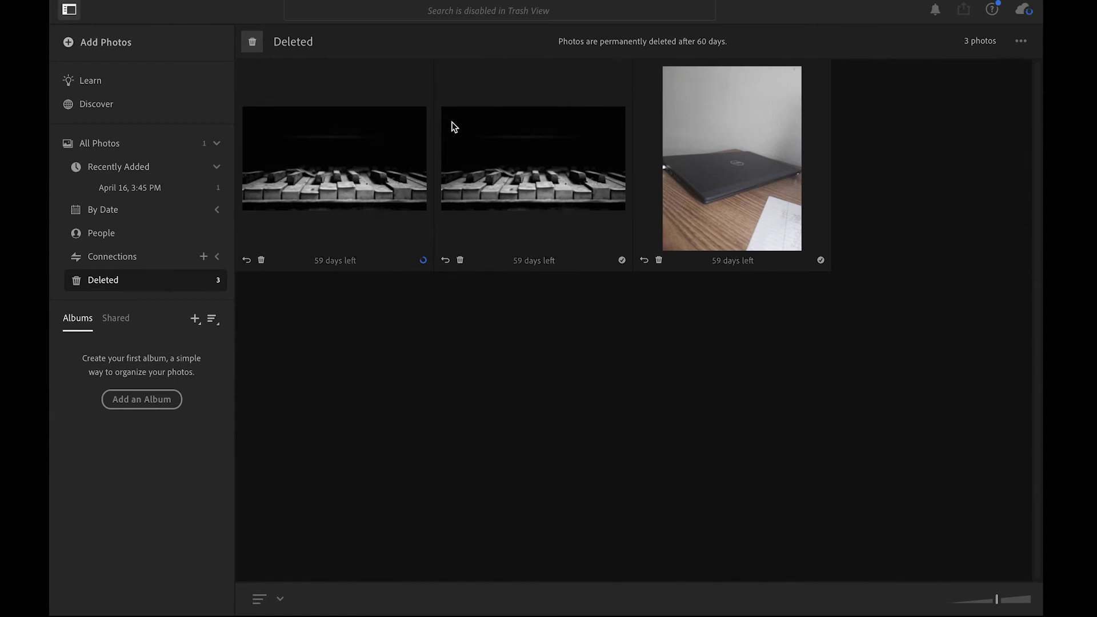
click(385, 134)
right_click(409, 151)
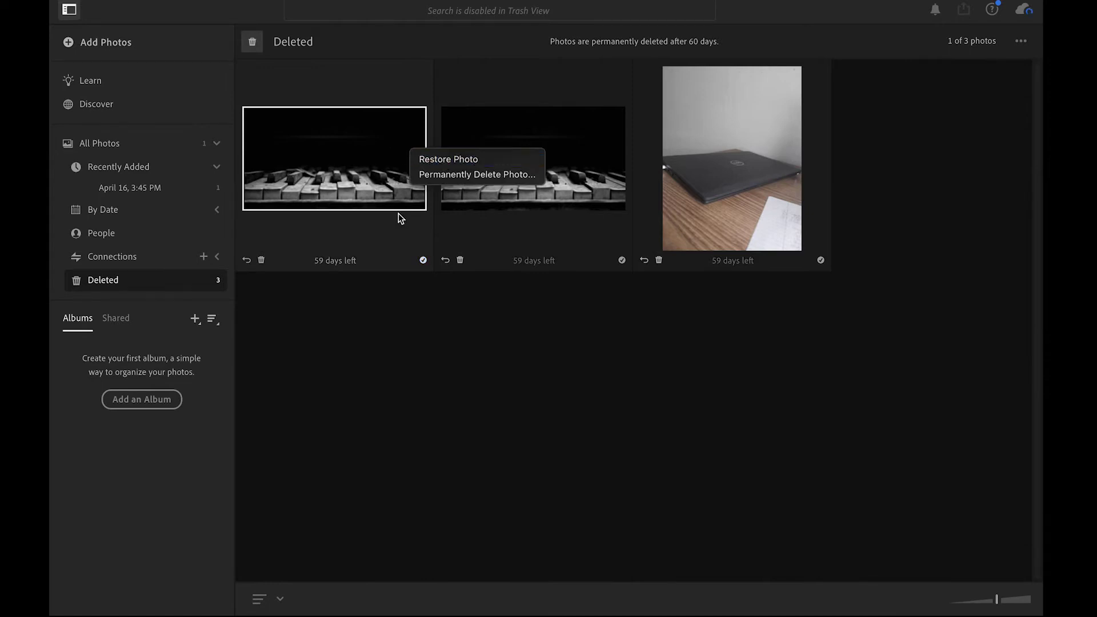
click(274, 188)
Open the road photo from All Photos in detail view and hide the album sidebar.
click(147, 139)
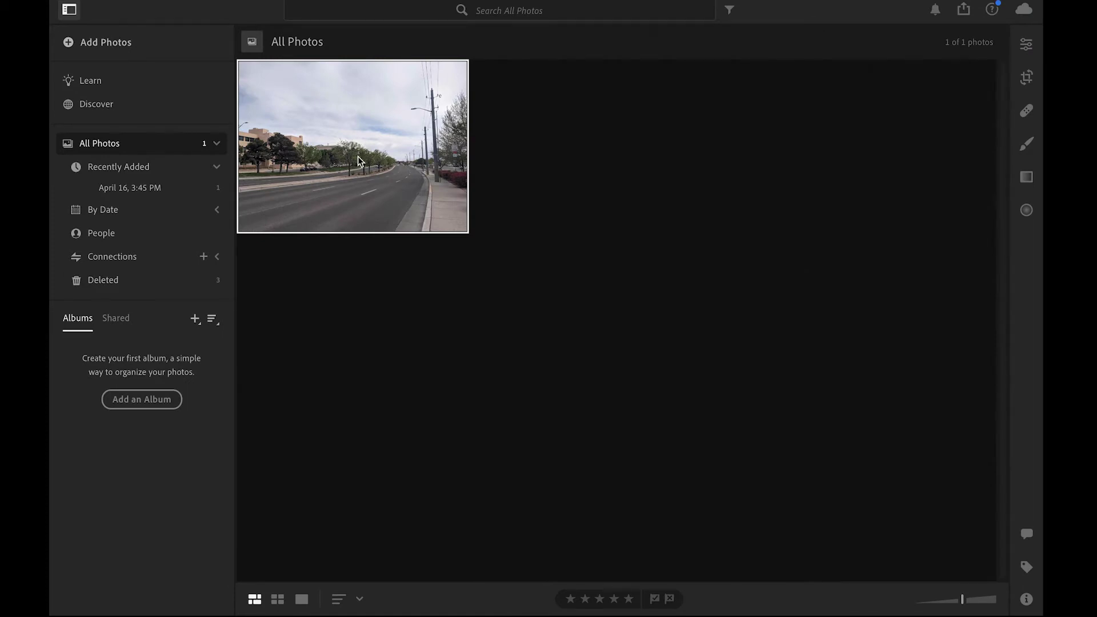
double_click(408, 139)
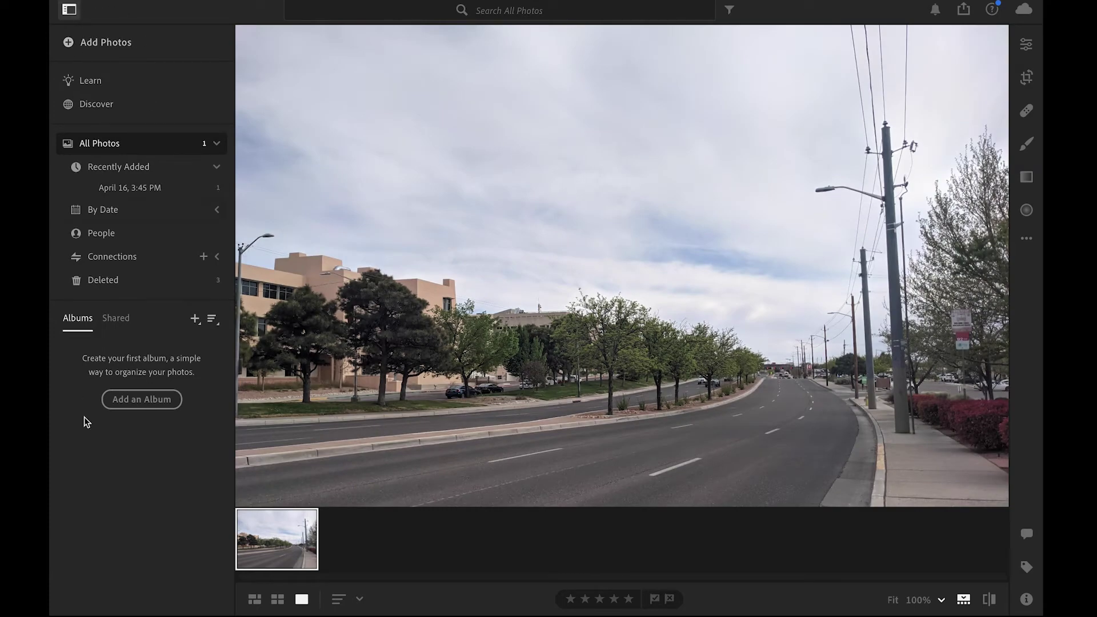
click(73, 9)
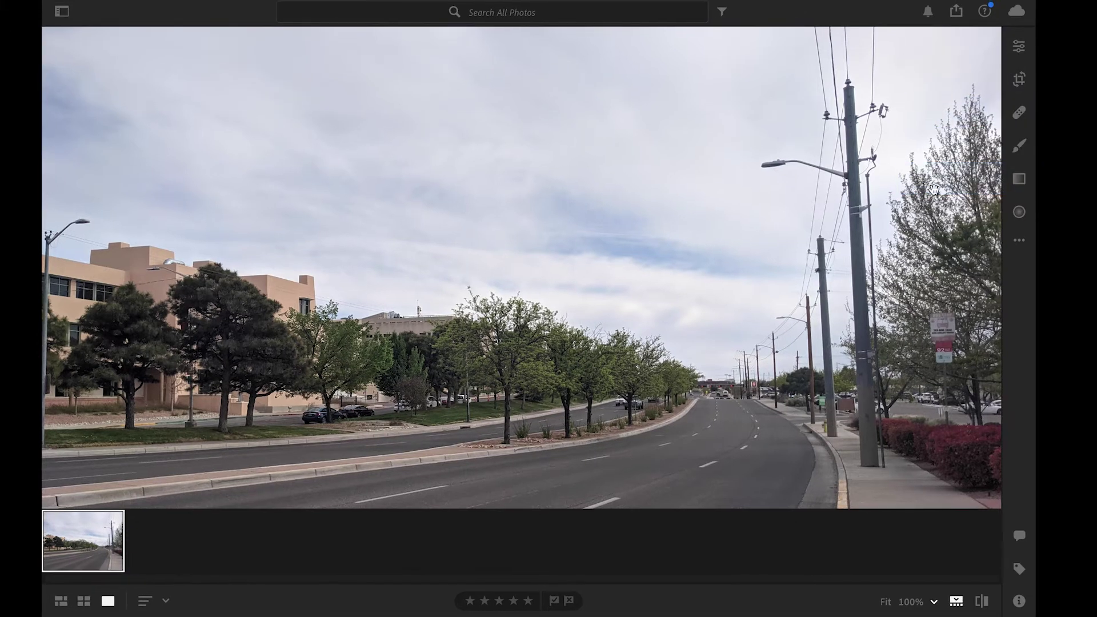
Show the edit controls for the road photo with only the Light section expanded.
click(1019, 47)
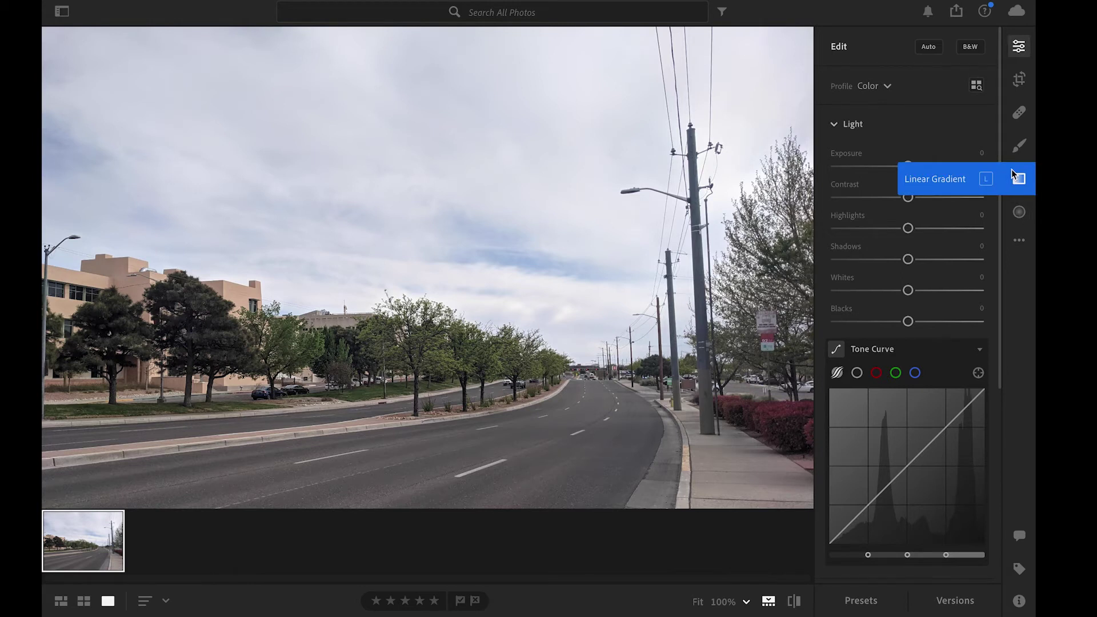
click(1019, 46)
click(1019, 46)
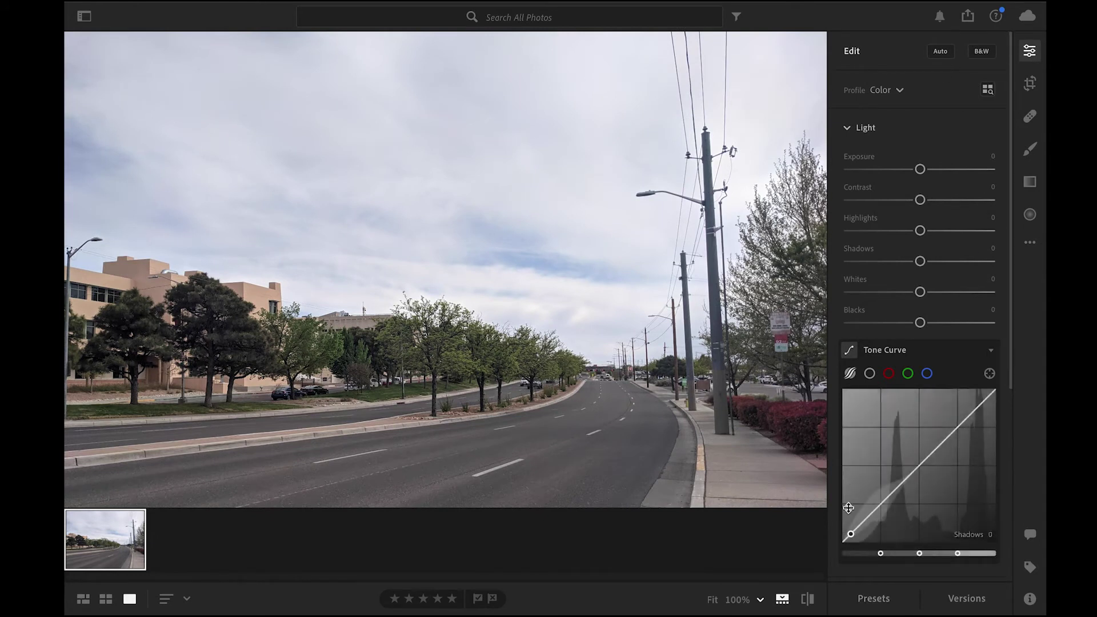
click(864, 128)
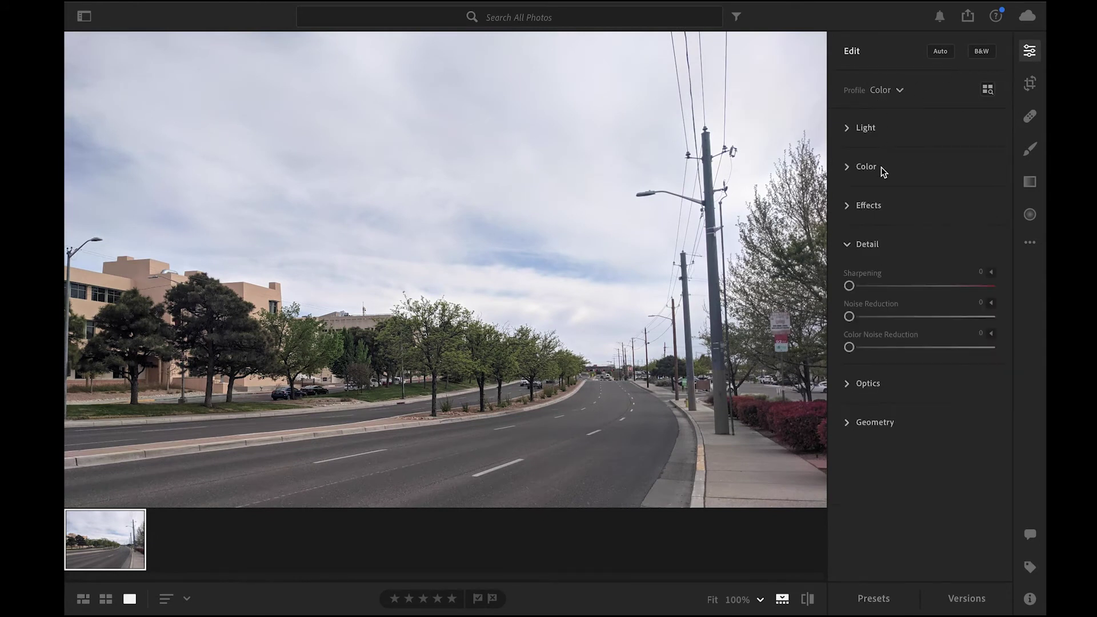
click(874, 244)
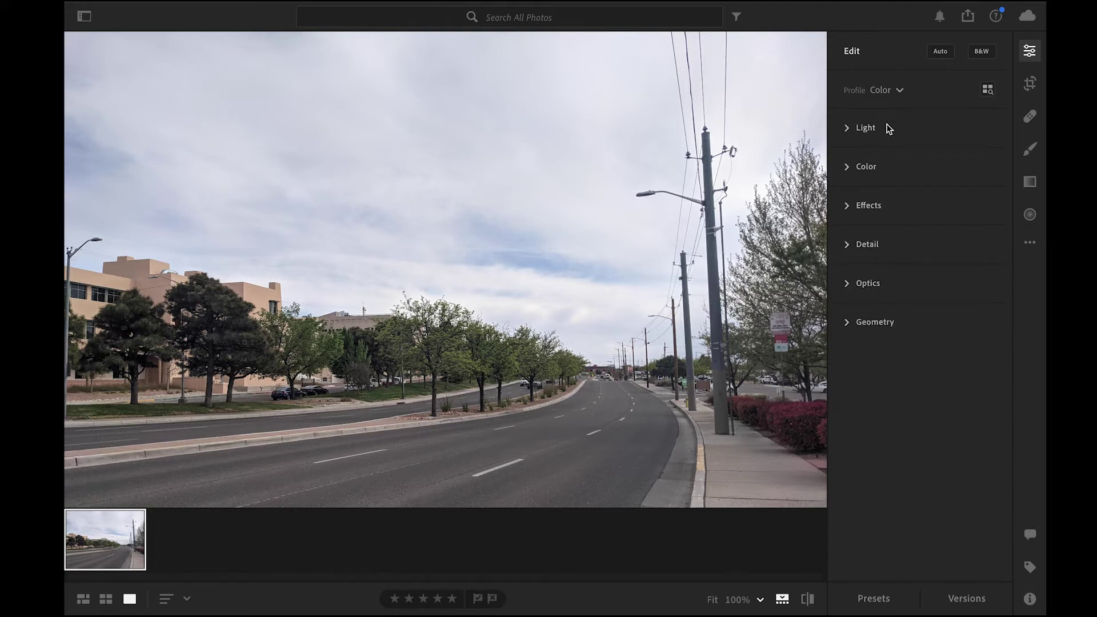
click(866, 129)
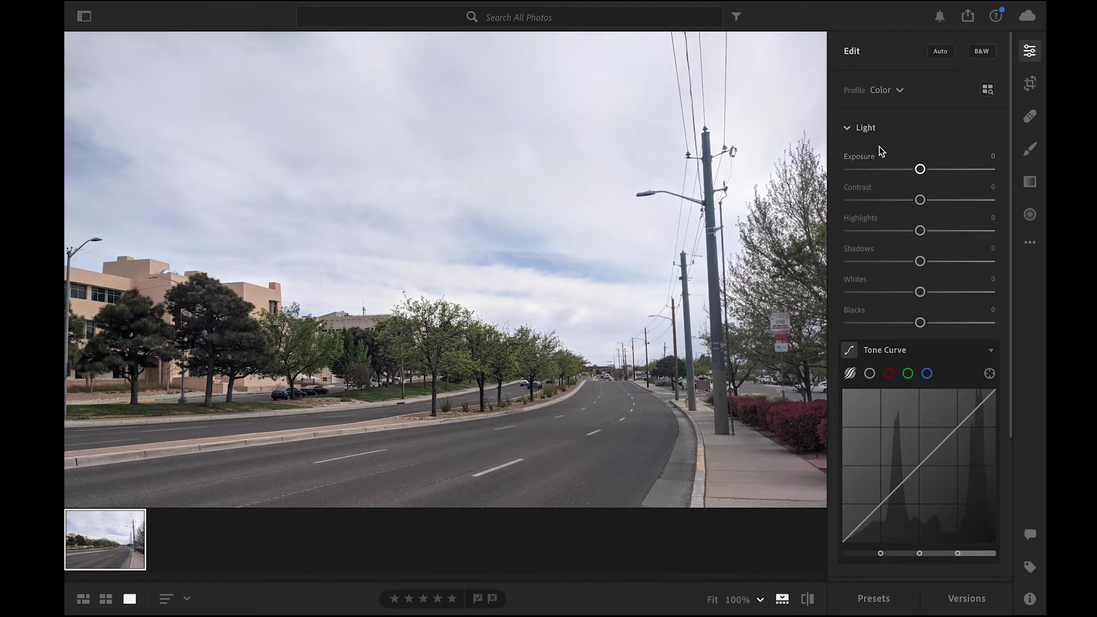
Try darkening the road photo by lowering the exposure to -1.03, and clear the exposure value.
mouse_move(861, 158)
mouse_move(916, 171)
mouse_down()
mouse_move(944, 173)
mouse_move(905, 170)
mouse_up()
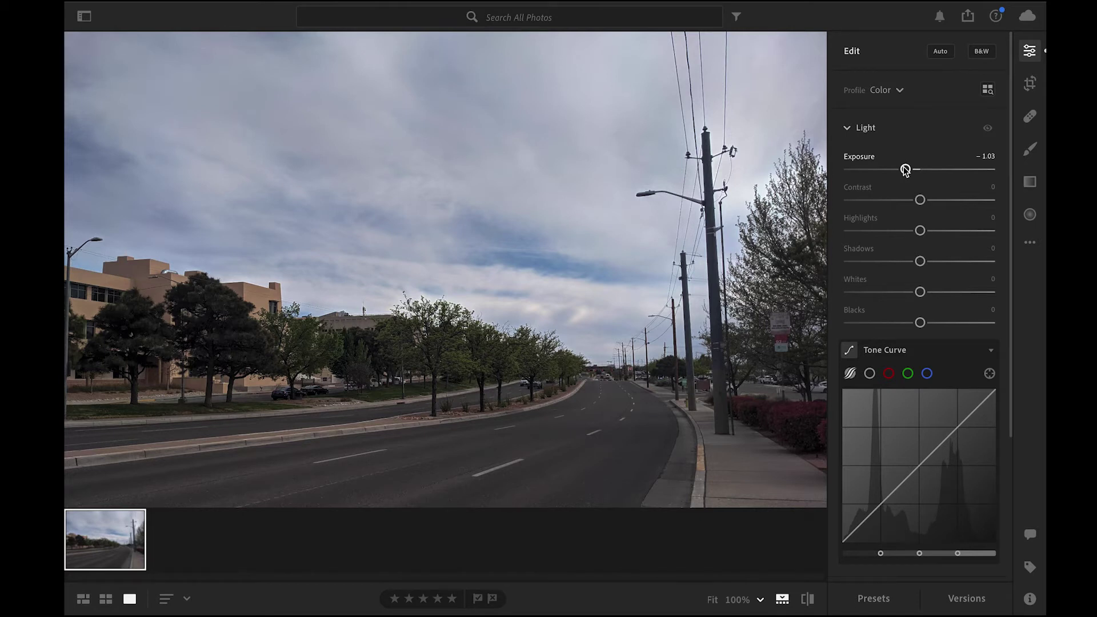
click(979, 157)
double_click(991, 156)
key(BackSpace)
key(BackSpace)
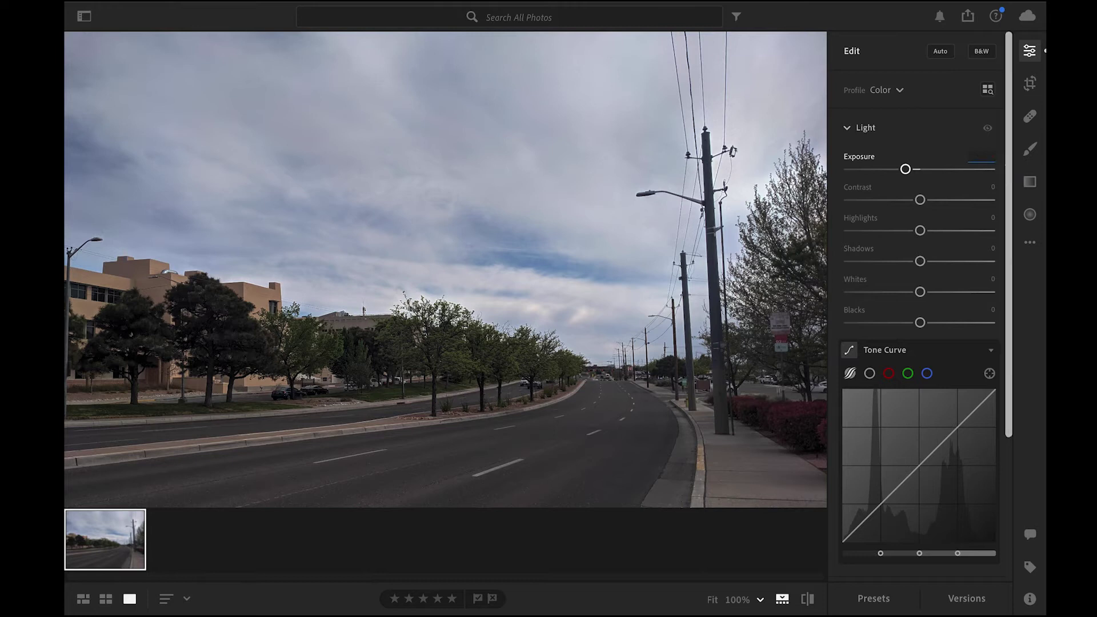
Try brightening the road photo to an exposure of 2.59, and enter -2.5 as the exact exposure value instead.
drag(906, 169, 955, 170)
double_click(988, 156)
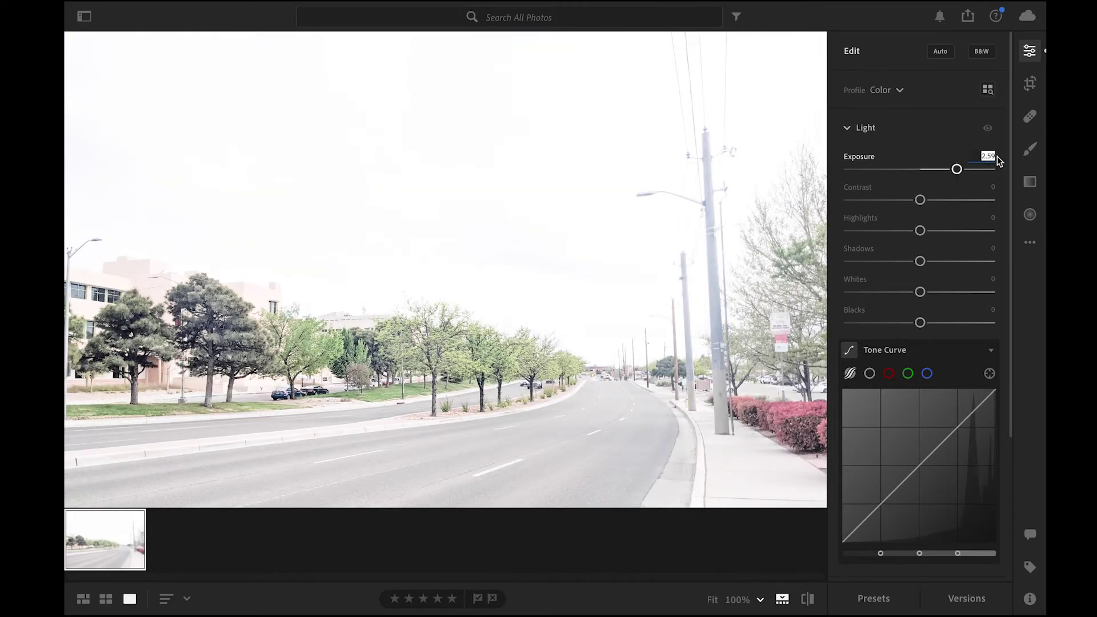
text(-2.5)
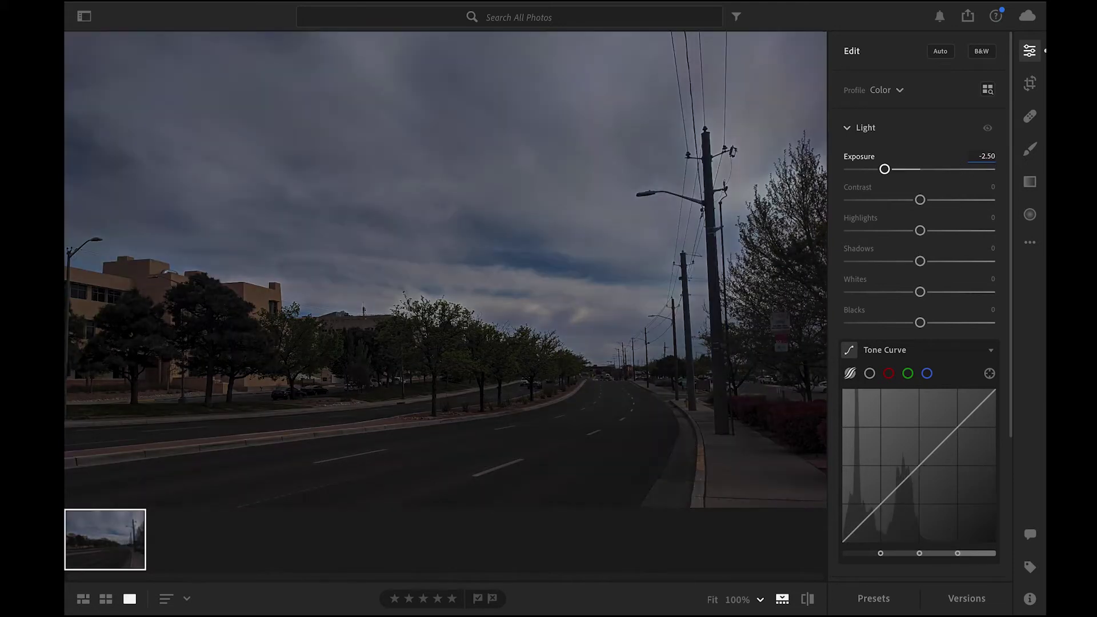
key(Return)
Reset the road photo's exposure to its default and raise it to +1.08.
drag(885, 170, 876, 169)
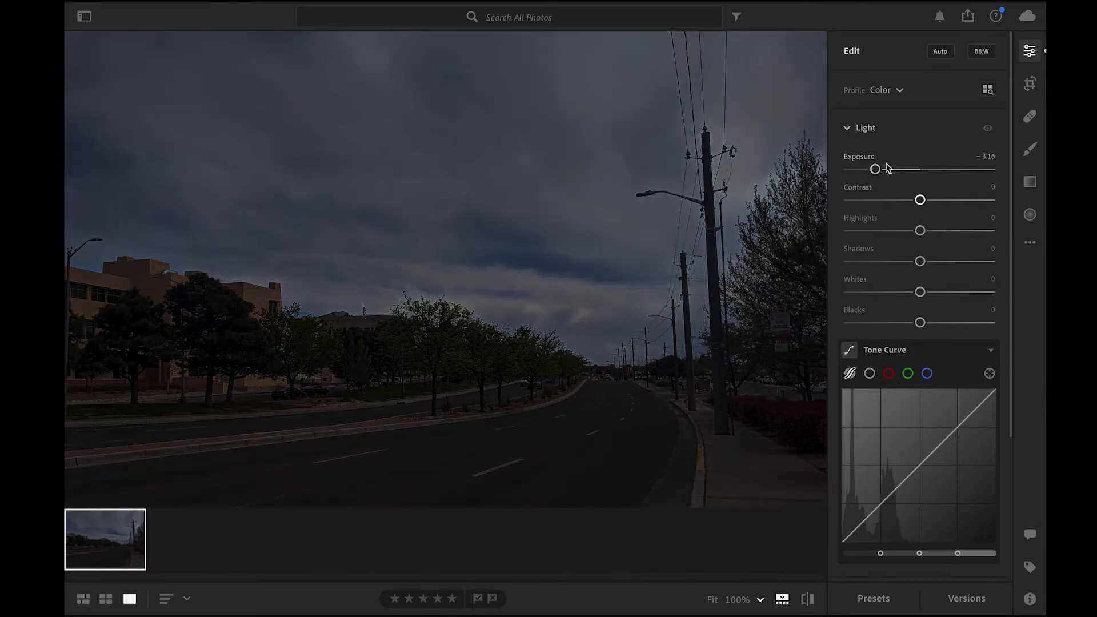
click(853, 156)
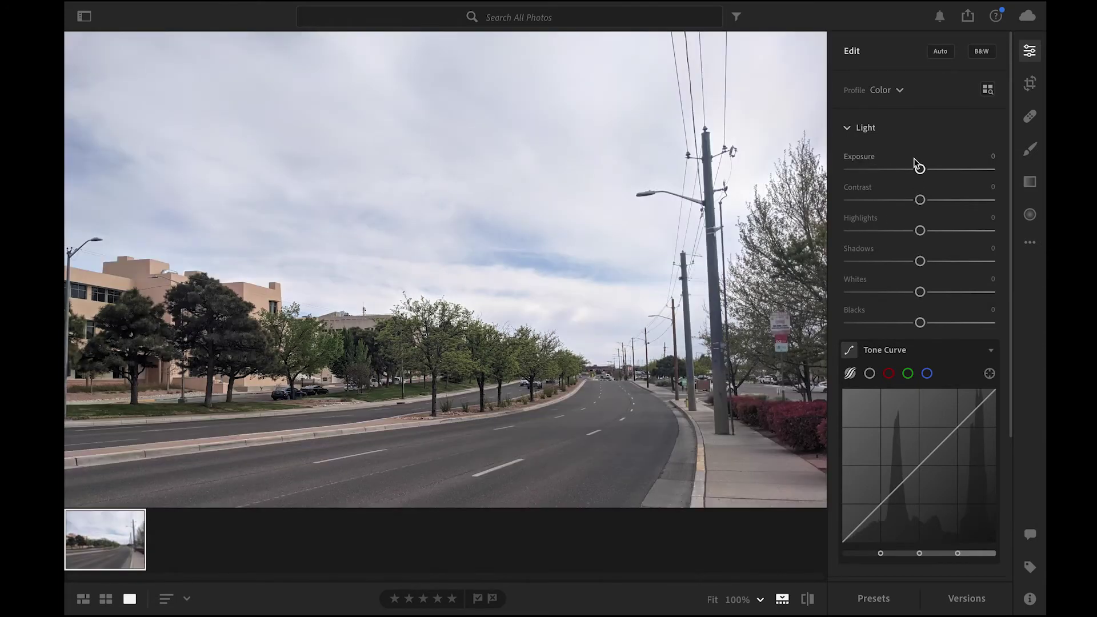
drag(919, 170, 935, 170)
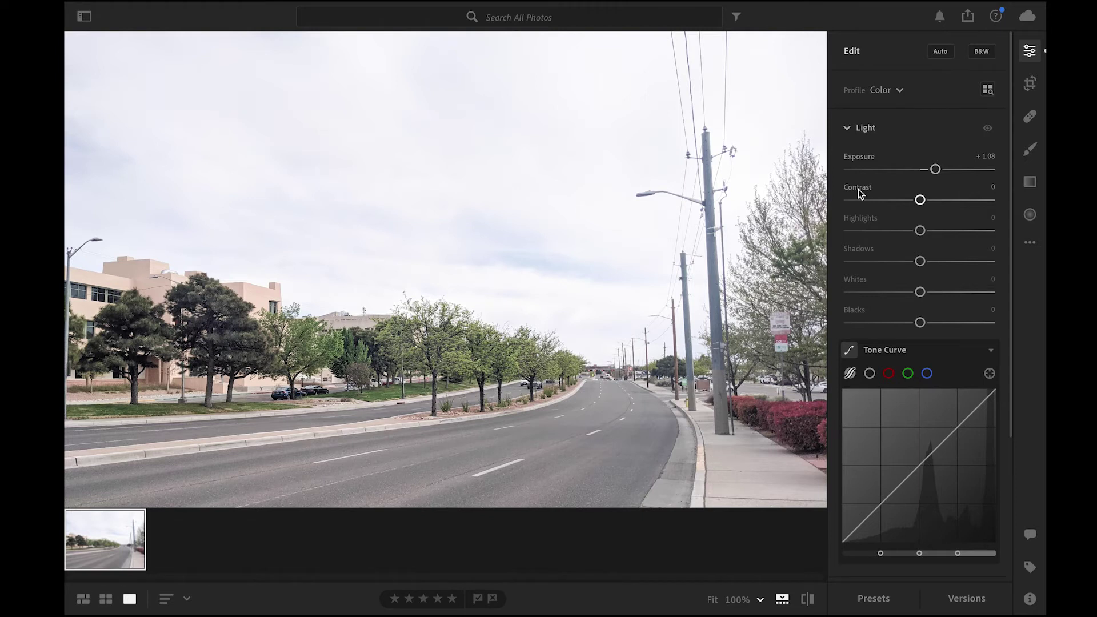
Compare the contrast at +86 and -67, inspecting the trees up close, and set it to about -37.
mouse_move(858, 190)
drag(920, 201, 980, 199)
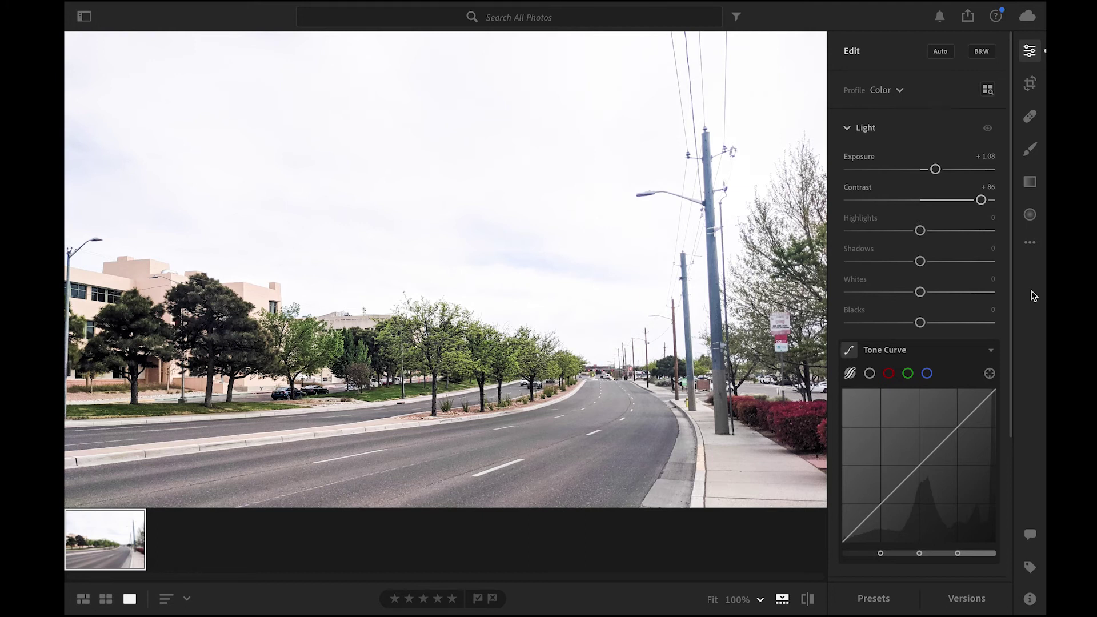
drag(980, 200, 872, 204)
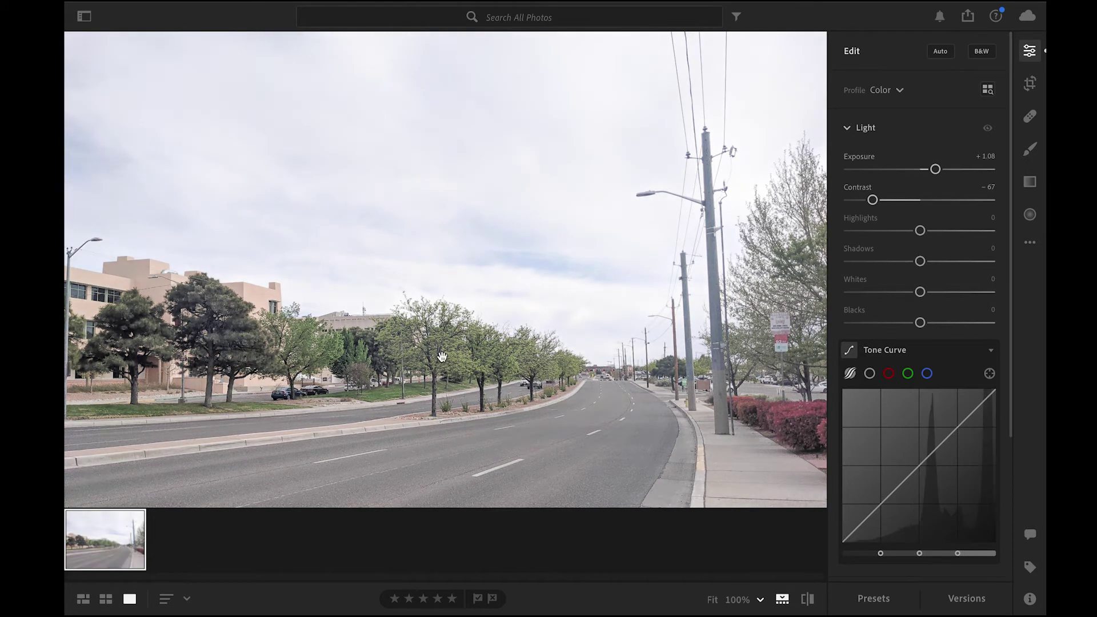
click(441, 346)
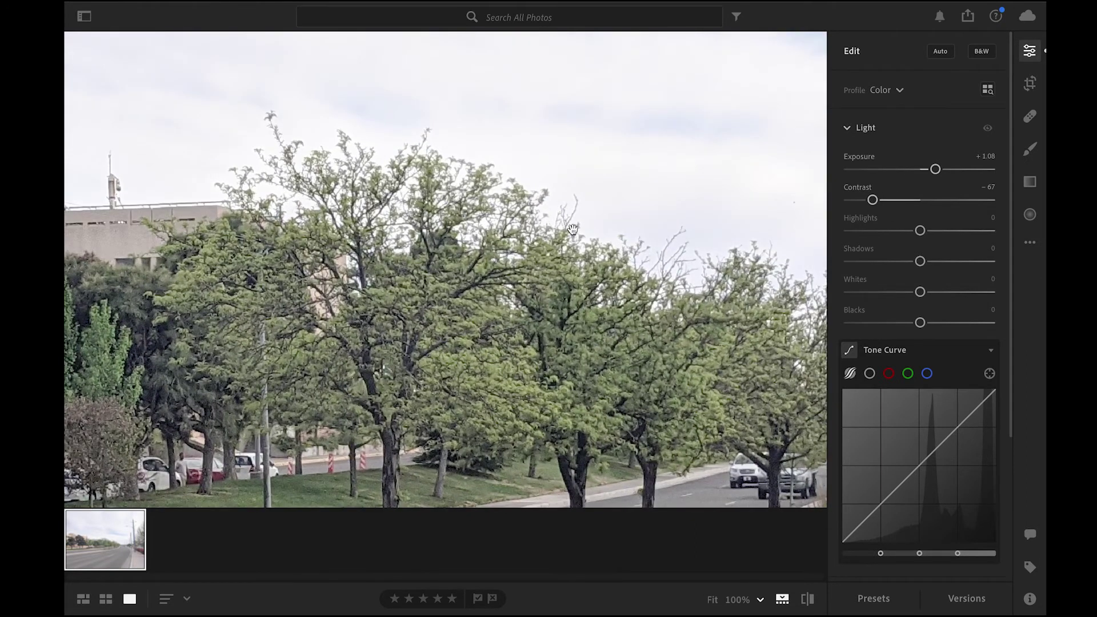
click(508, 360)
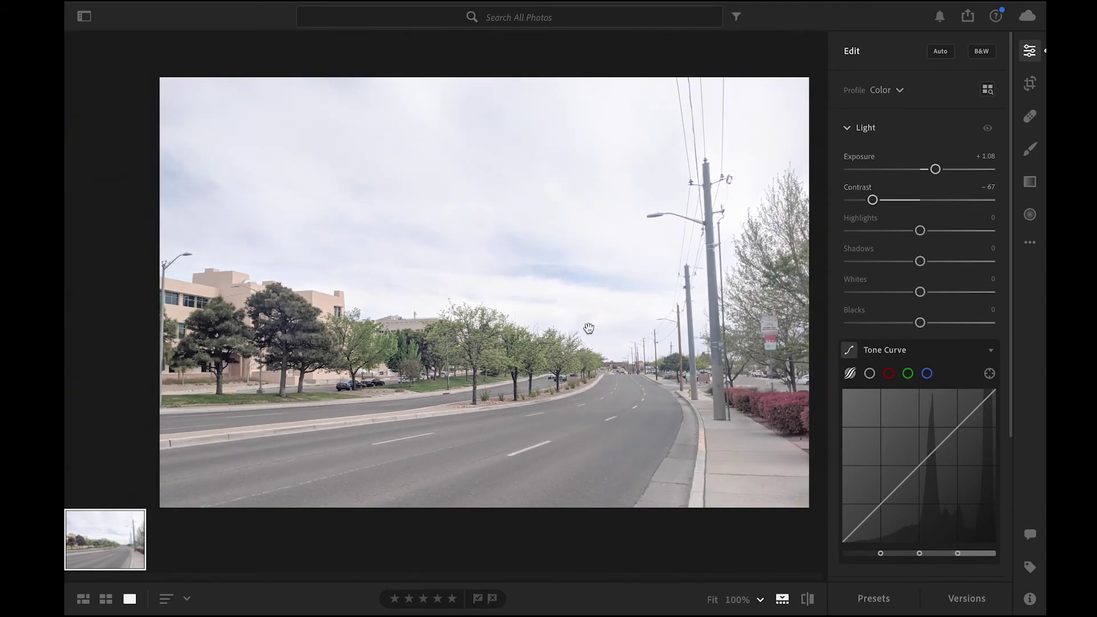
drag(872, 199, 888, 204)
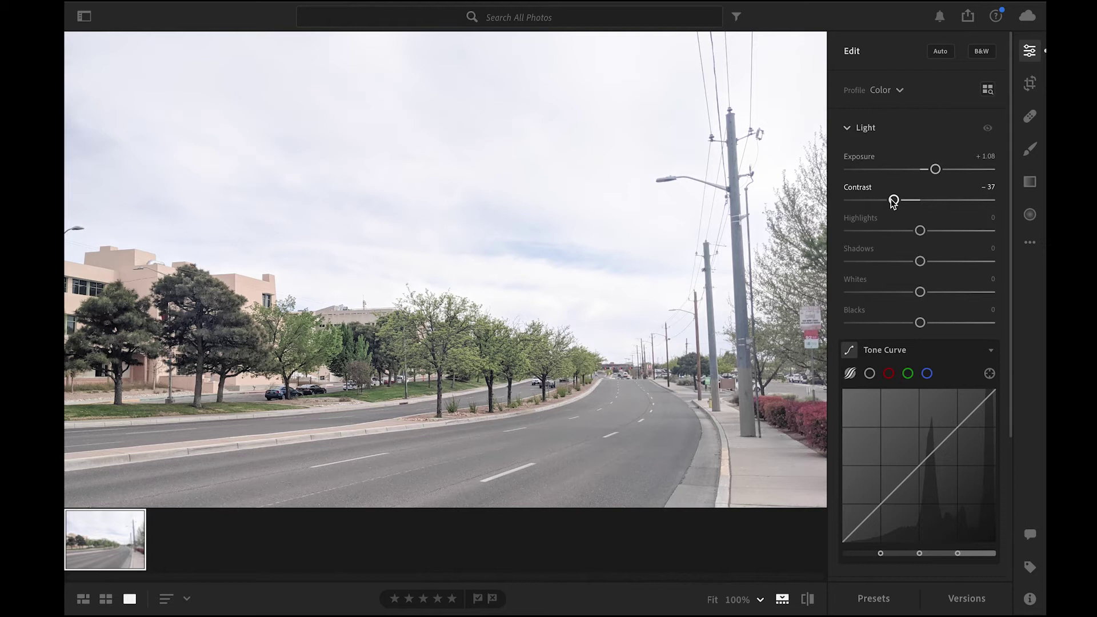
Raise the road photo's contrast to +30 and compare the highlights at +73 and -47.
drag(894, 201, 940, 201)
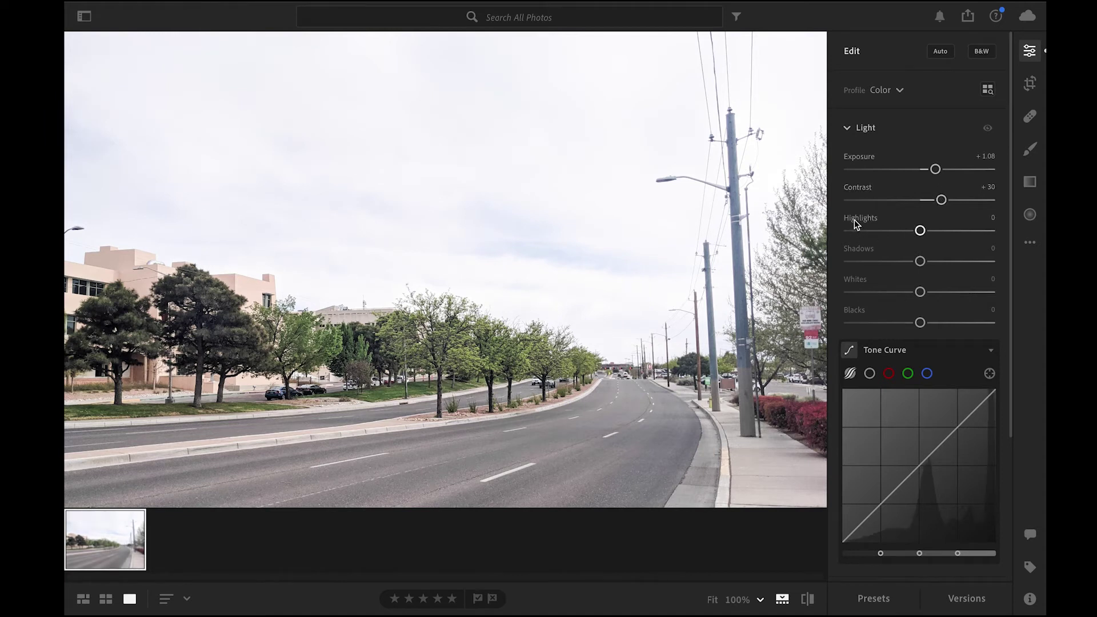
mouse_move(855, 214)
drag(918, 229, 973, 233)
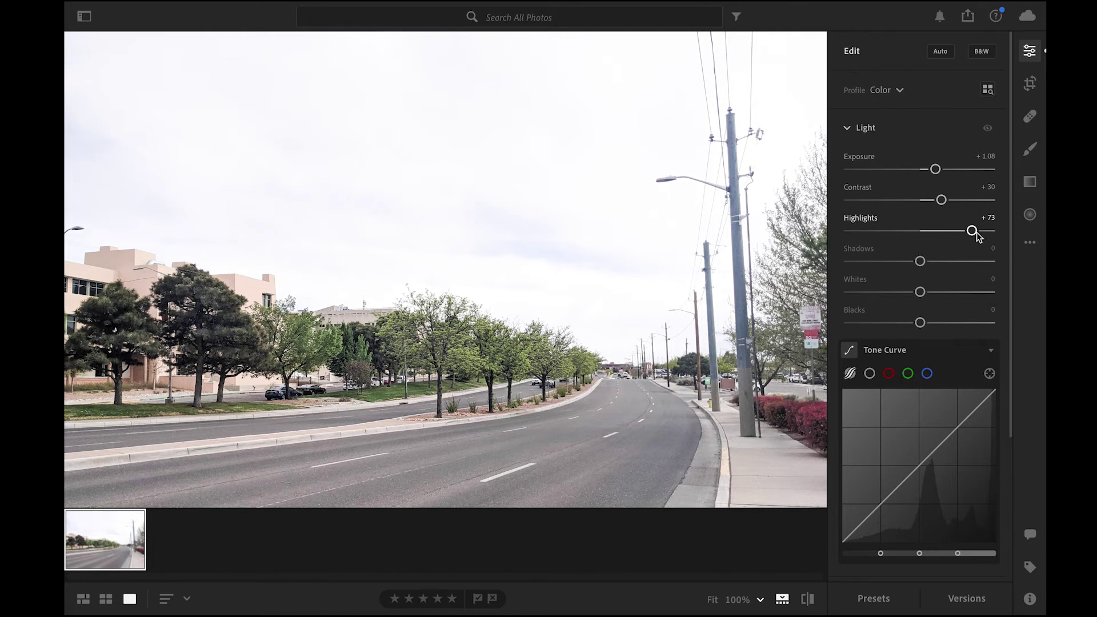
drag(973, 232, 887, 231)
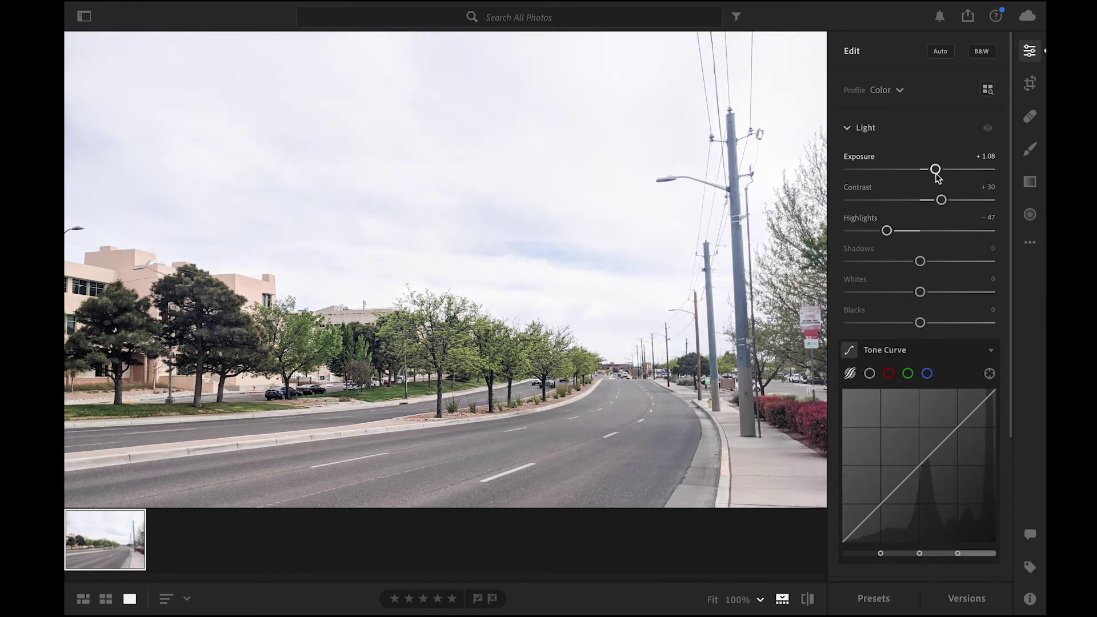
Lower the road photo's exposure to +0.51 and bring the highlights back to about -1.
drag(935, 170, 928, 170)
drag(885, 229, 920, 235)
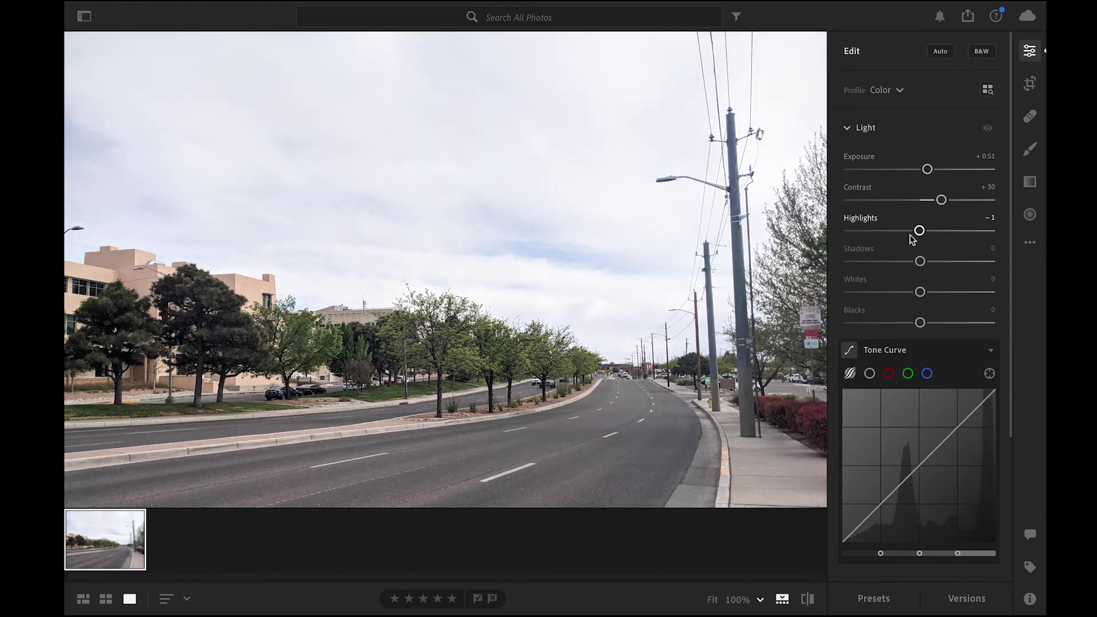
Compare the shadows at +68 and -89 with the whole photo in view, and set them to about -1.
mouse_move(861, 251)
drag(919, 263, 968, 274)
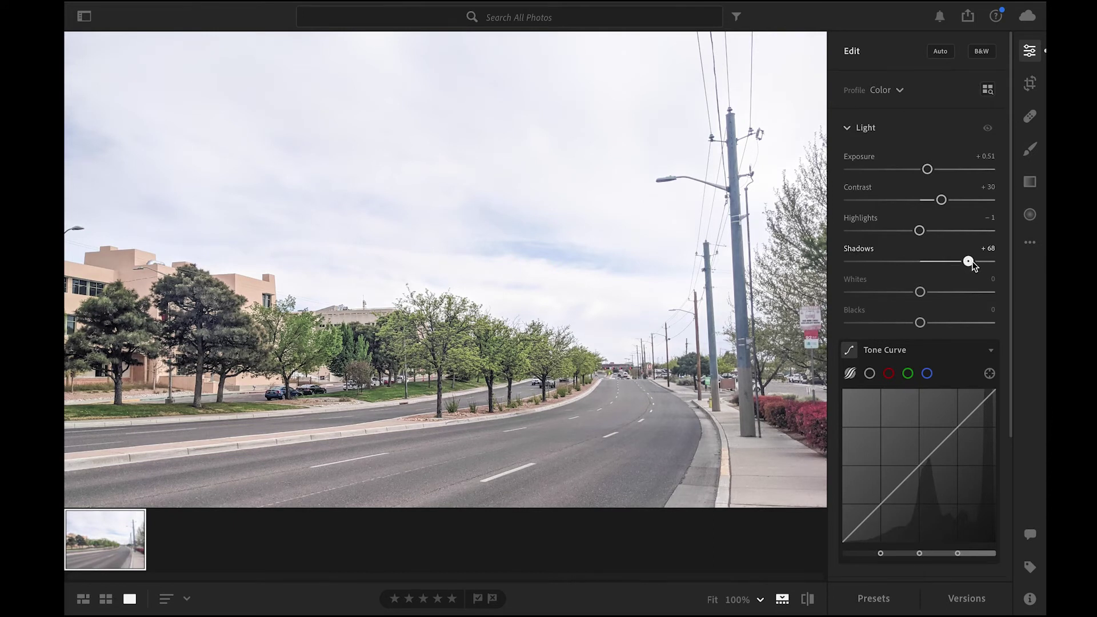
drag(968, 261, 856, 264)
drag(599, 462, 617, 379)
click(571, 387)
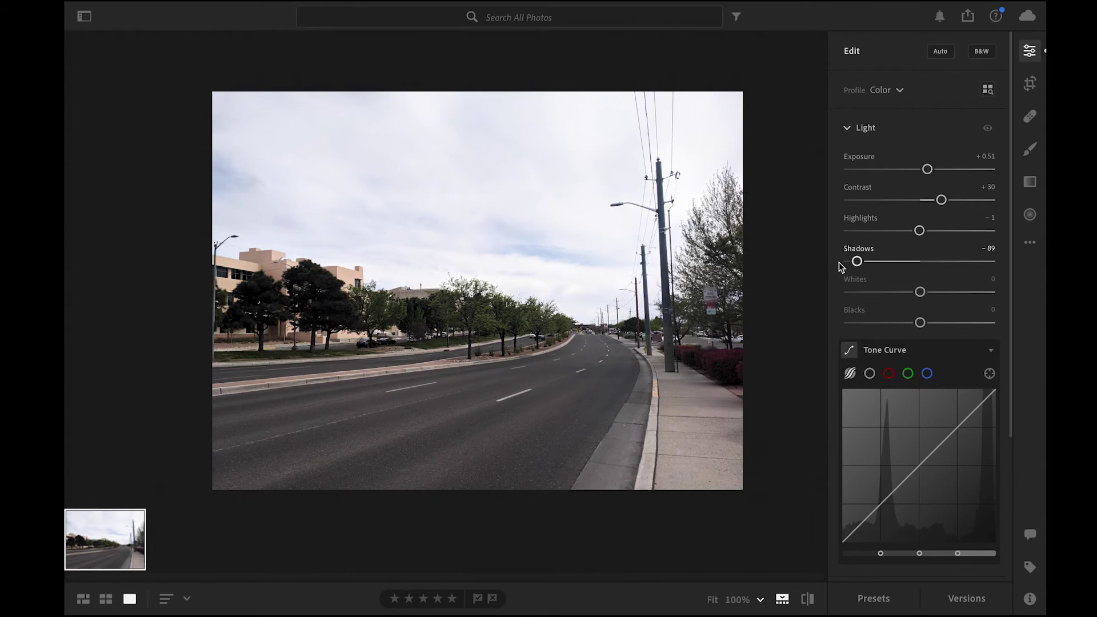
drag(858, 262, 921, 268)
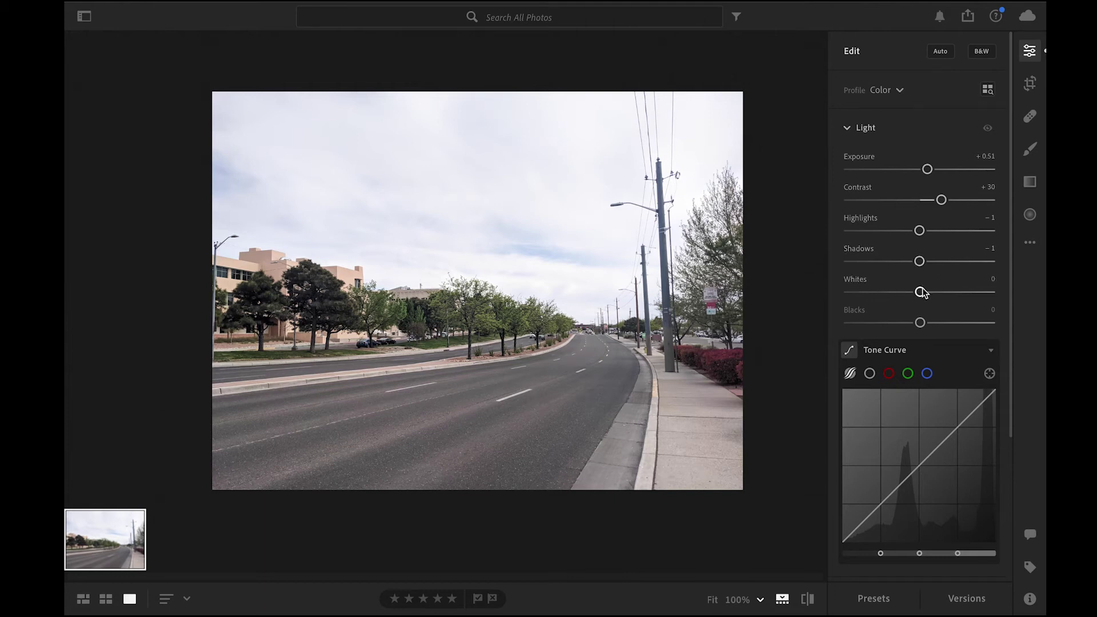
Lower the road photo's whites to about -22 and raise the blacks to about +35 after trying darker blacks.
mouse_move(919, 291)
mouse_down()
mouse_move(986, 293)
mouse_move(849, 299)
mouse_move(904, 293)
mouse_up()
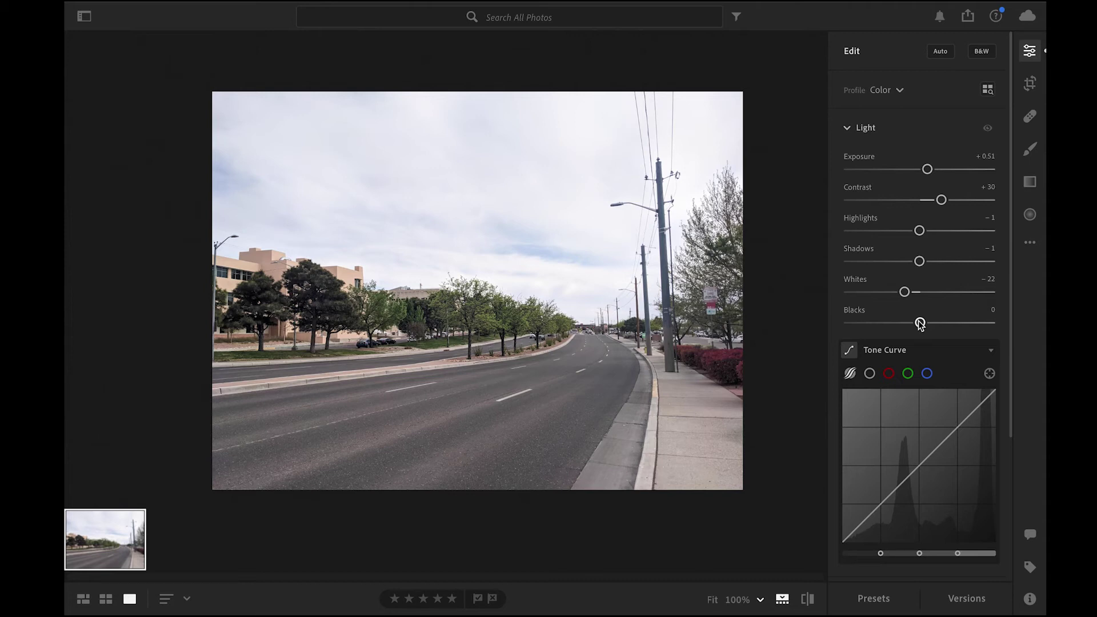
drag(920, 323, 880, 323)
drag(899, 327, 923, 323)
drag(924, 324, 945, 330)
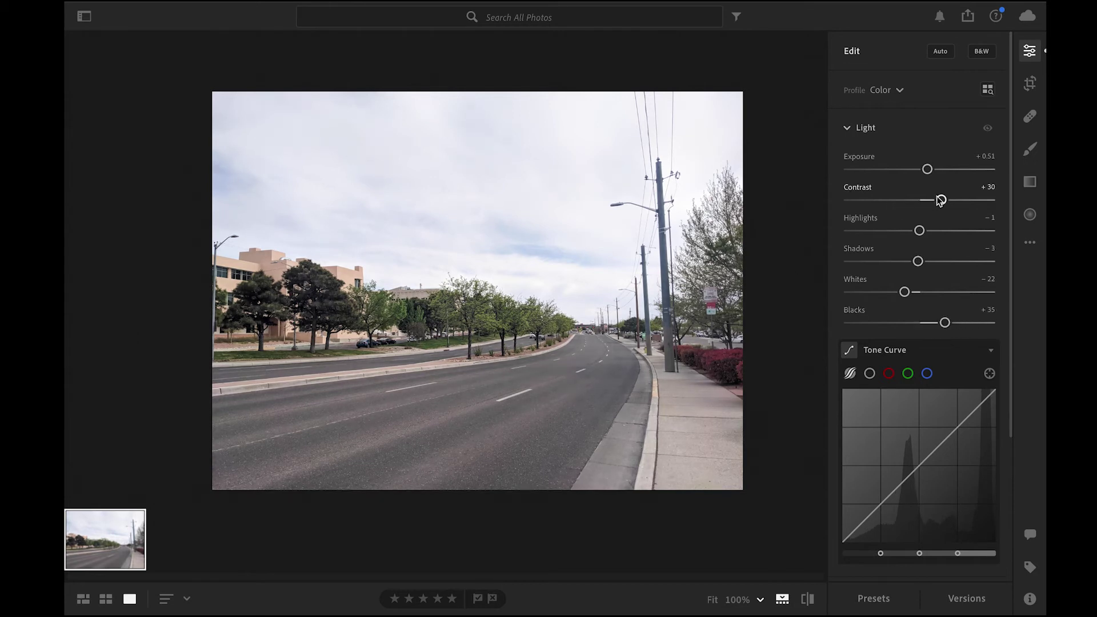
Raise the contrast to about +65 and repeatedly compare the edited road photo with the original.
drag(942, 201, 964, 203)
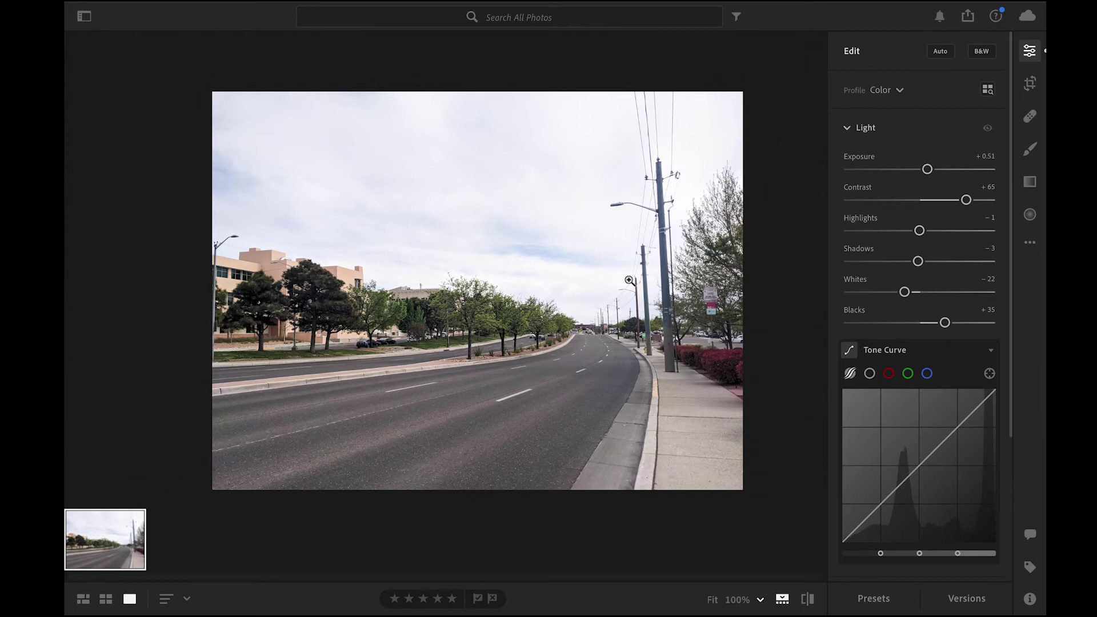
click(807, 600)
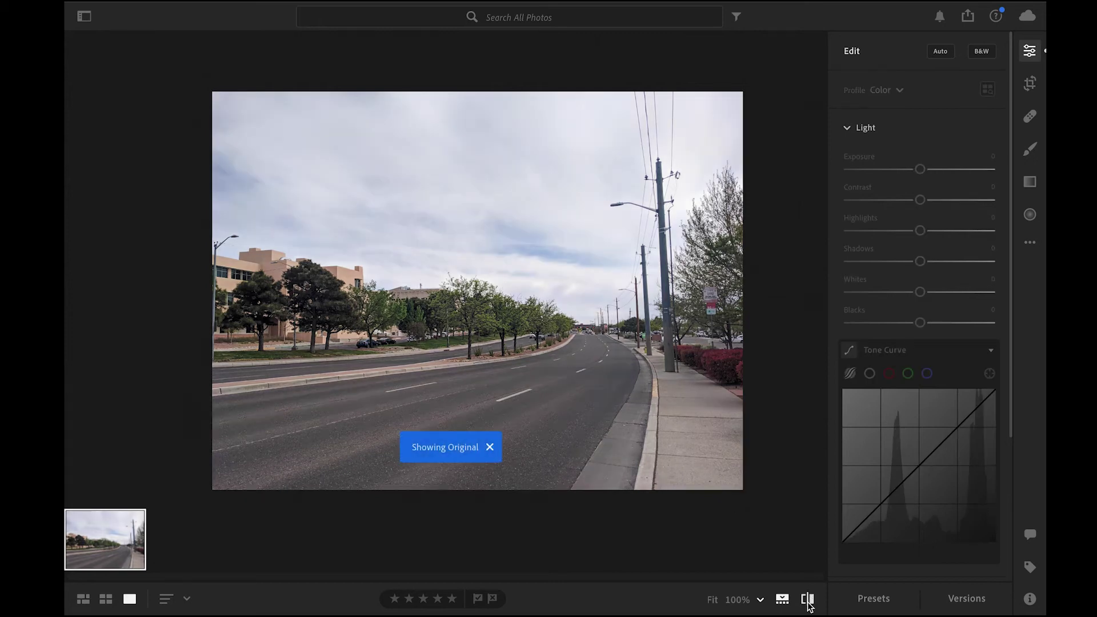
click(807, 601)
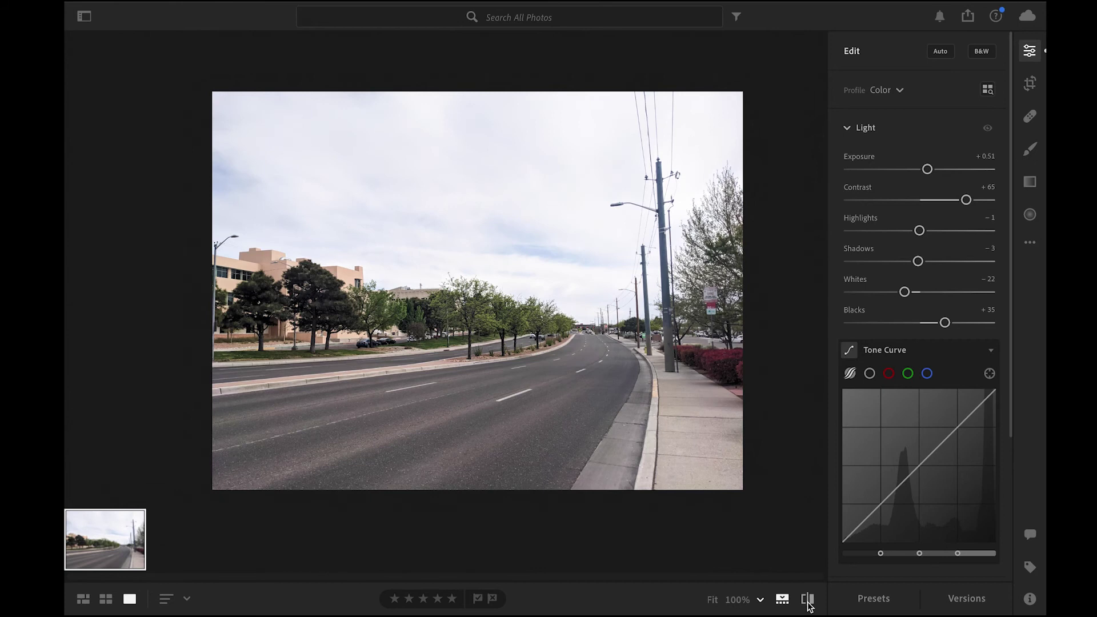
click(808, 601)
click(808, 601)
click(808, 601)
click(808, 600)
click(808, 601)
click(808, 600)
Try warming the road photo by raising its color temperature to +21.
click(850, 130)
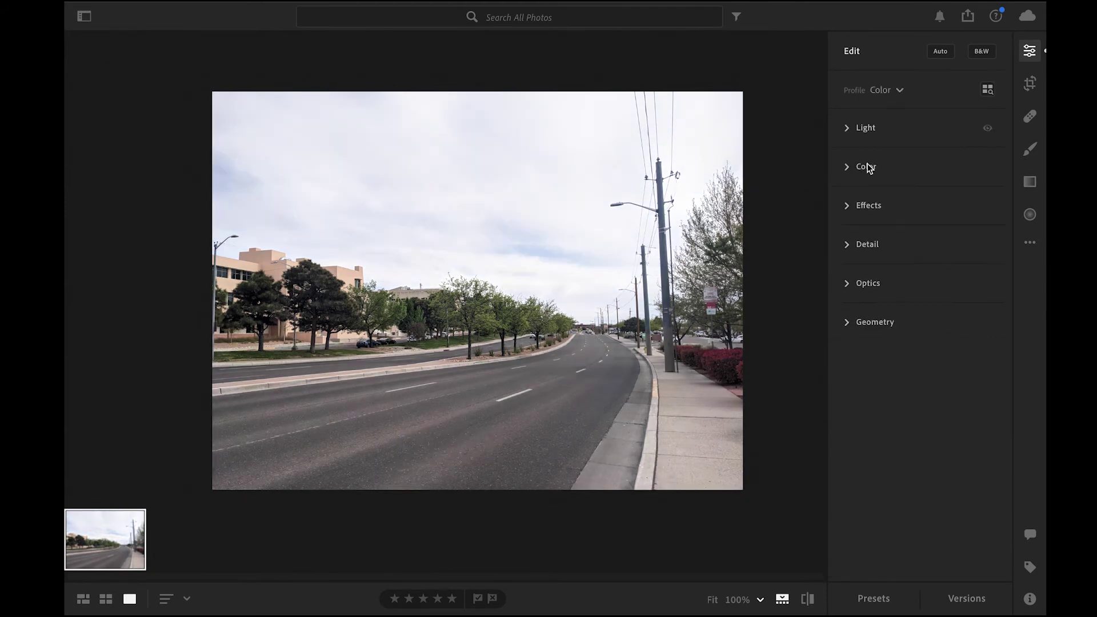
click(866, 166)
mouse_move(923, 229)
mouse_down()
mouse_move(967, 229)
mouse_move(938, 242)
mouse_up()
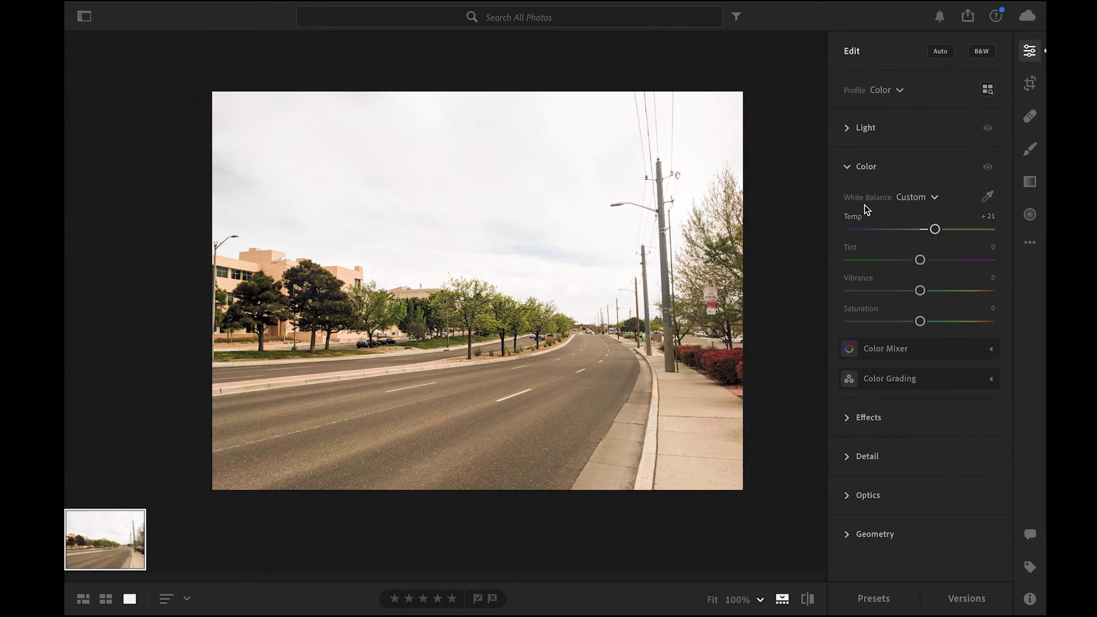
Temporarily hide the Light adjustments and the Color adjustments in turn to compare their effect on the photo.
click(987, 129)
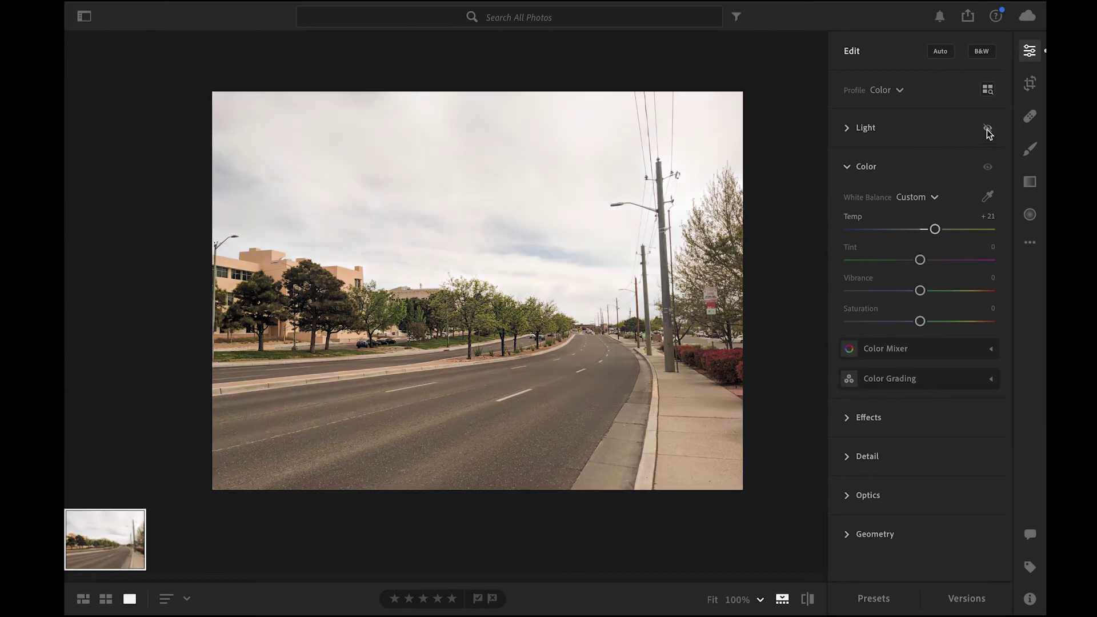
click(987, 129)
click(864, 130)
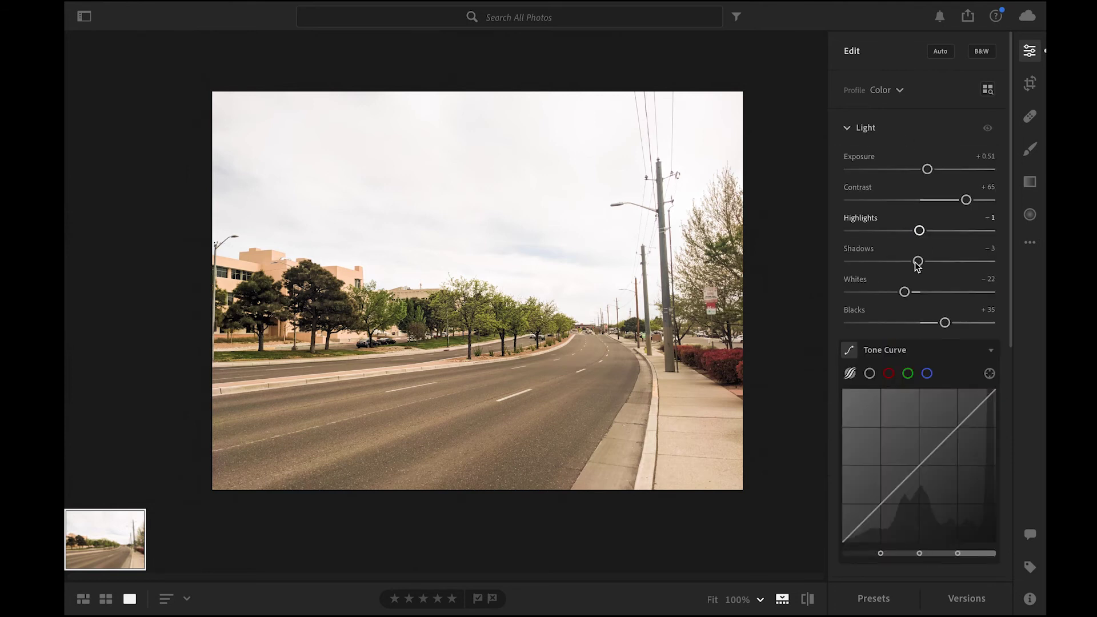
scroll(917, 266, down, 10)
click(989, 193)
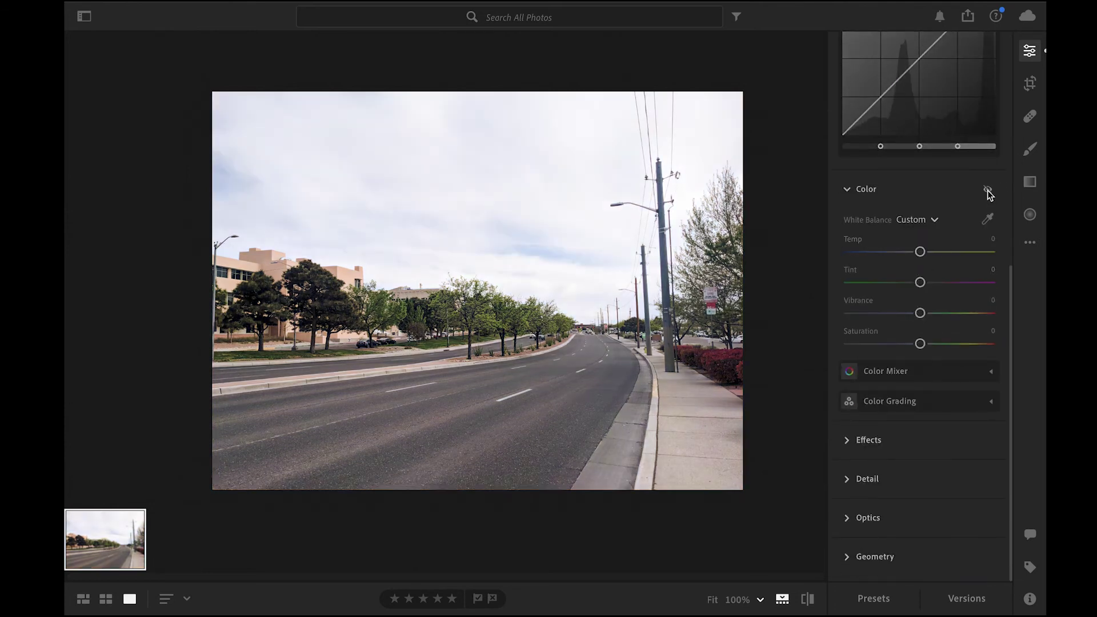
click(989, 193)
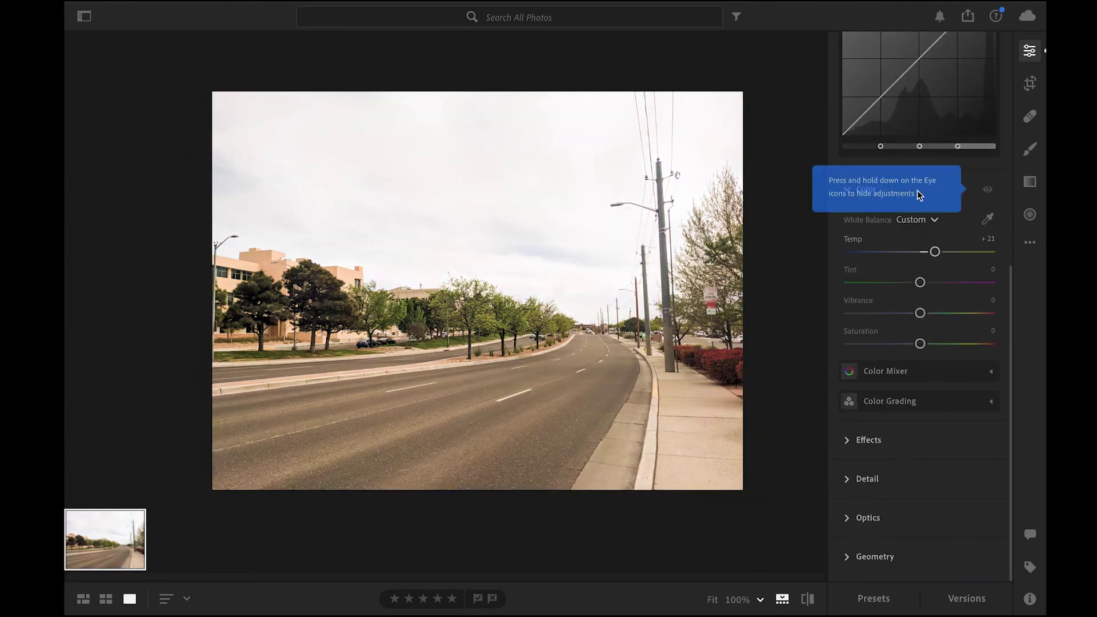
click(876, 193)
scroll(875, 182, up, 10)
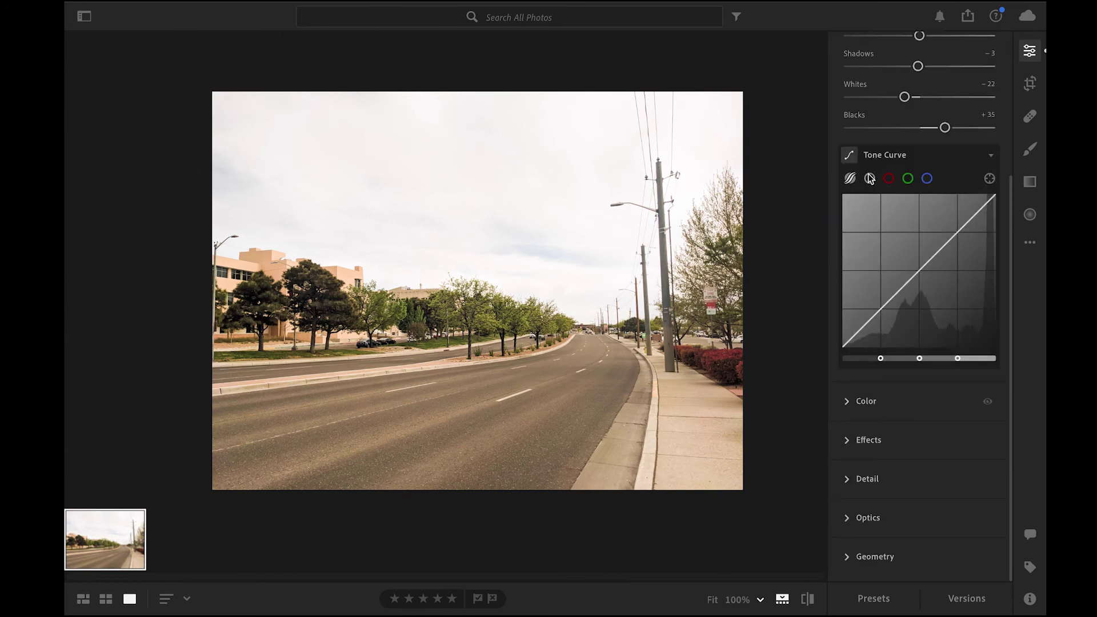
scroll(887, 434, down, 5)
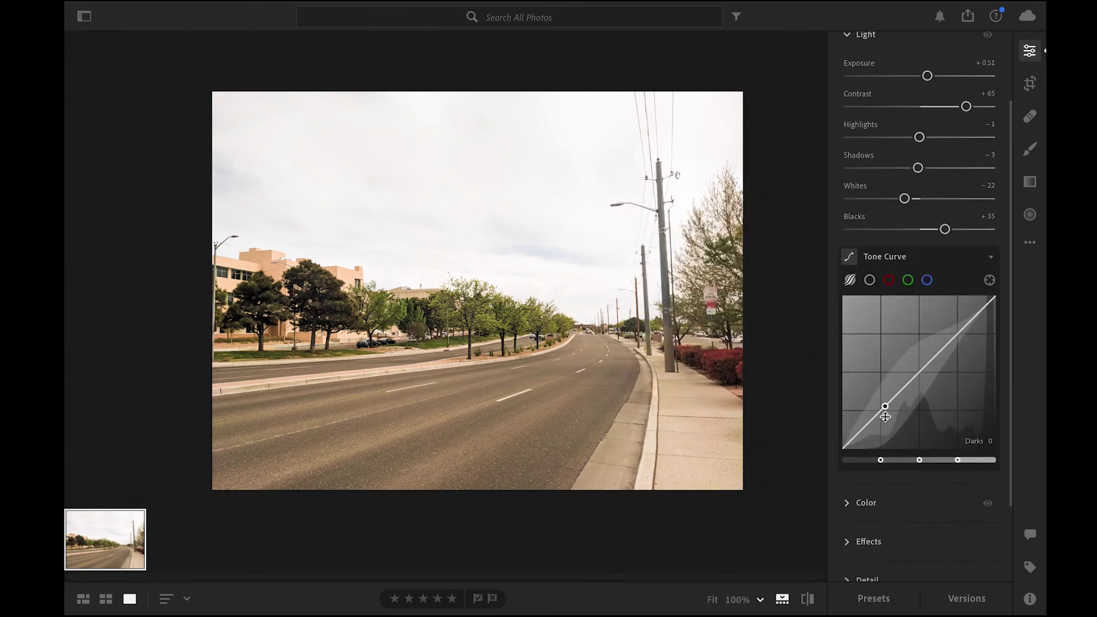
scroll(914, 153, up, 5)
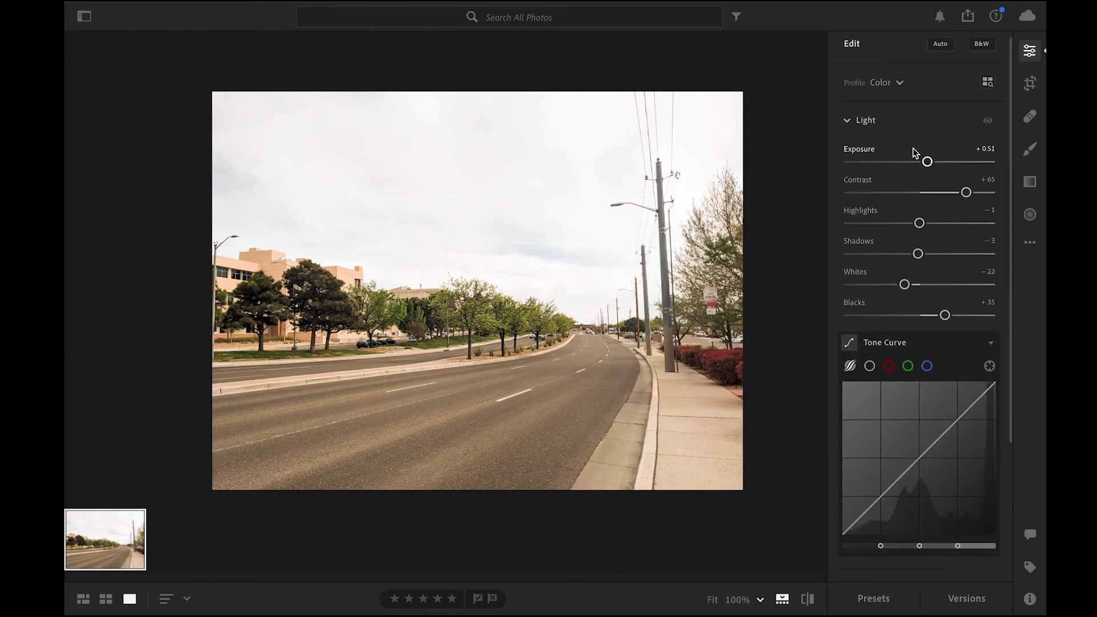
click(872, 122)
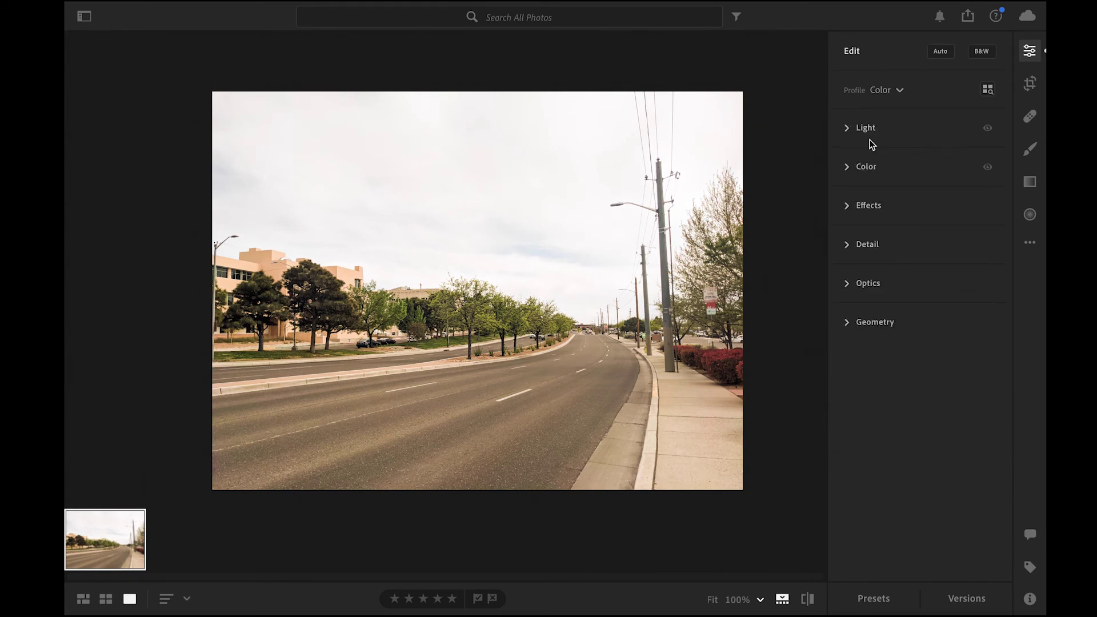
click(882, 129)
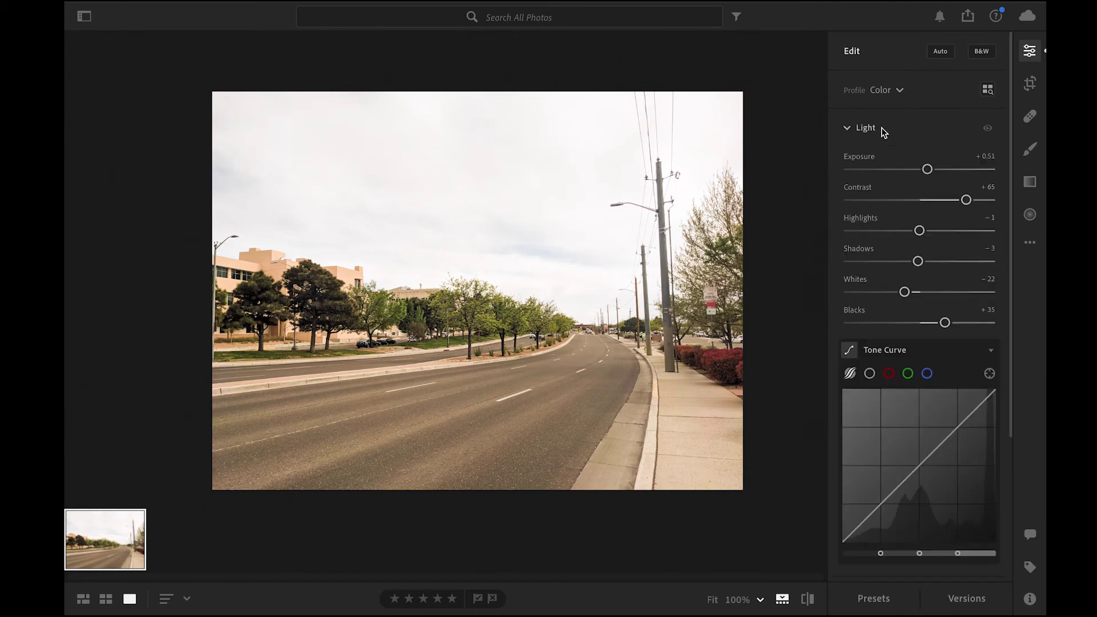
scroll(896, 263, down, 3)
click(865, 402)
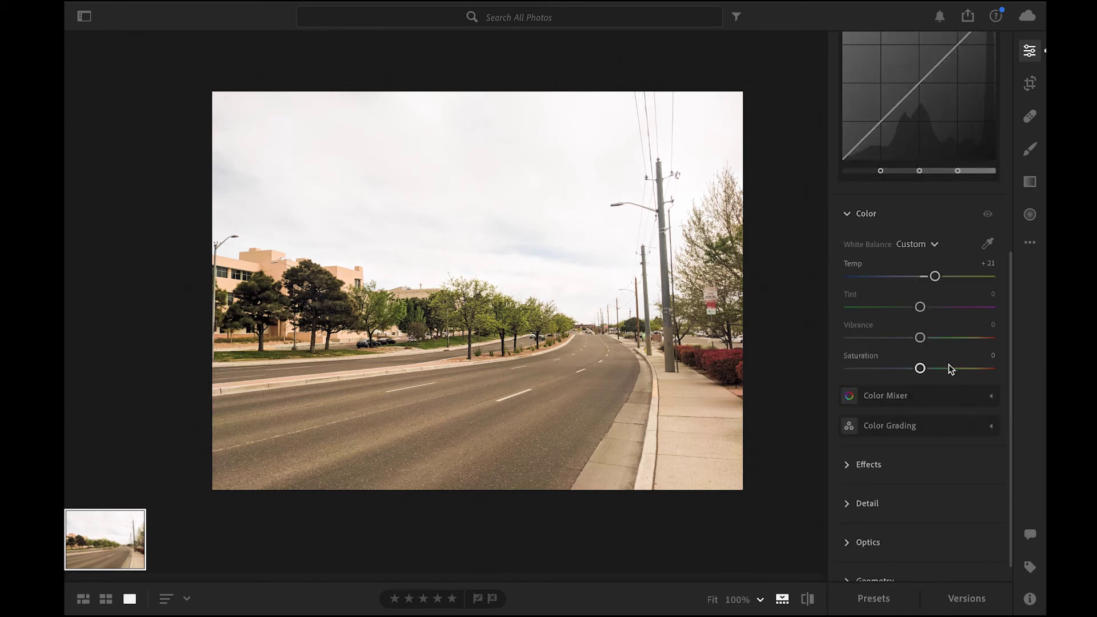
click(864, 214)
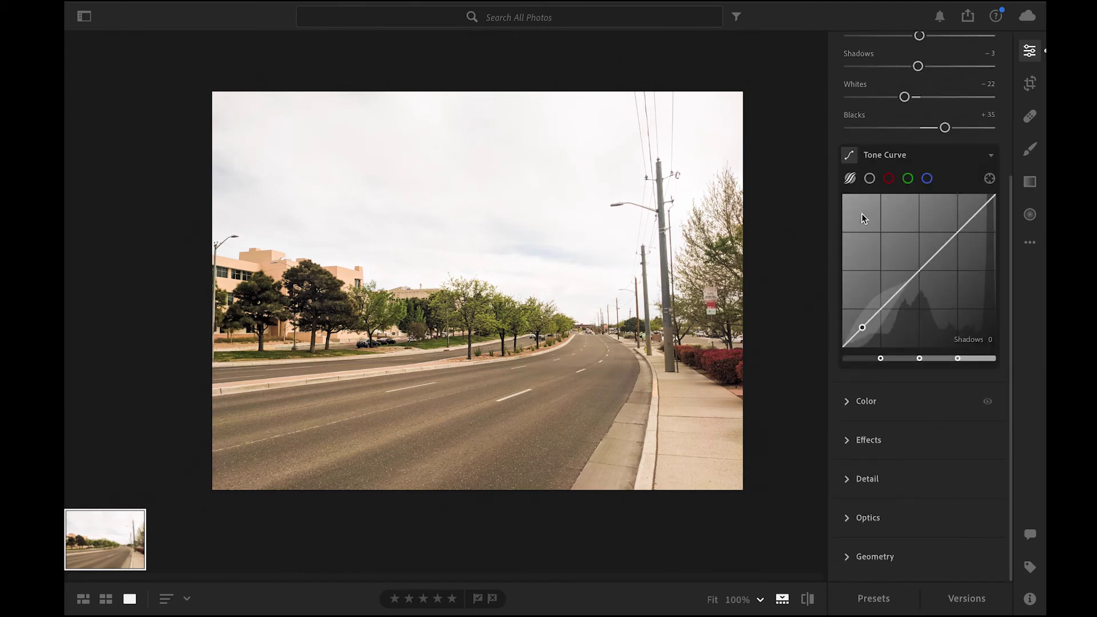
click(866, 408)
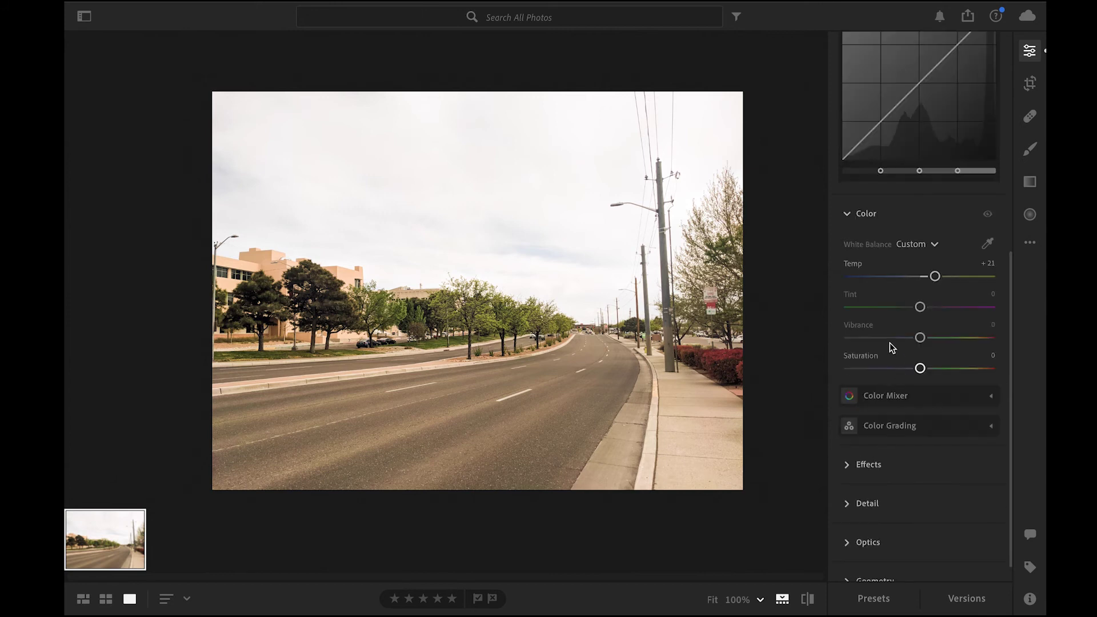
Reset the road photo's color temperature to its default and collapse the color settings.
click(857, 267)
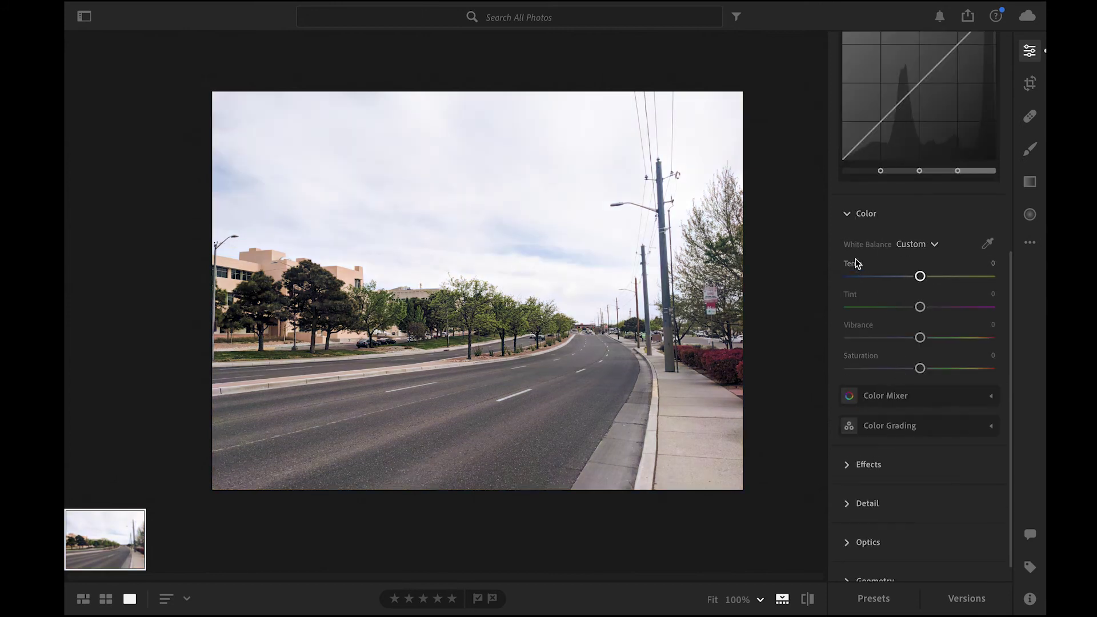
click(863, 214)
scroll(915, 175, up, 5)
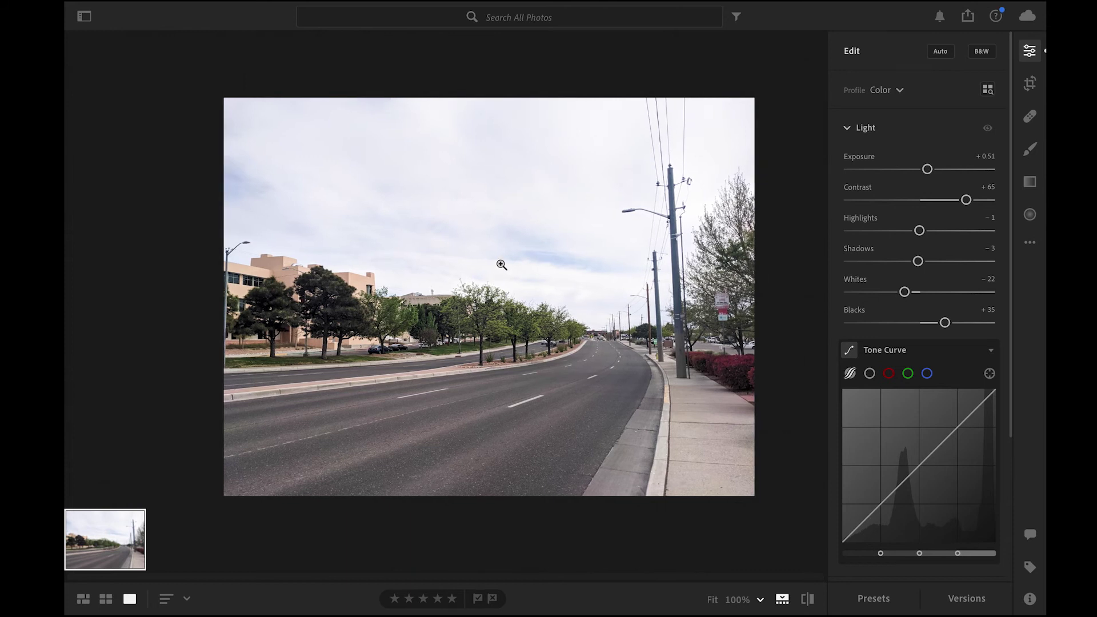
Open the full export settings for the road photo and inspect the export preview at different zoom levels.
right_click(502, 265)
click(532, 212)
right_click(481, 275)
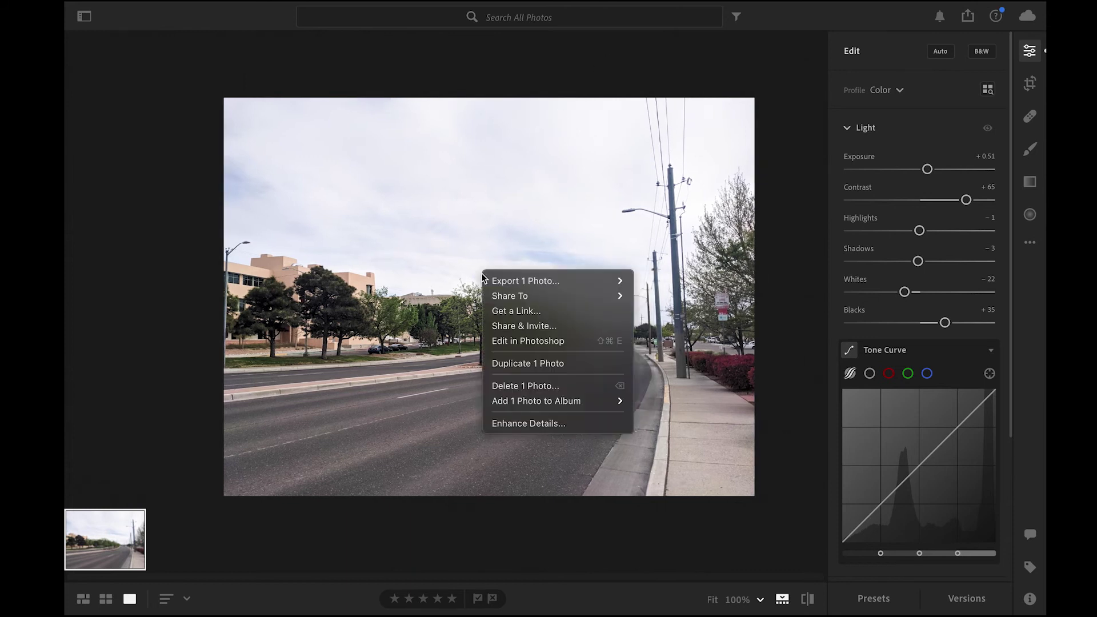
mouse_move(502, 280)
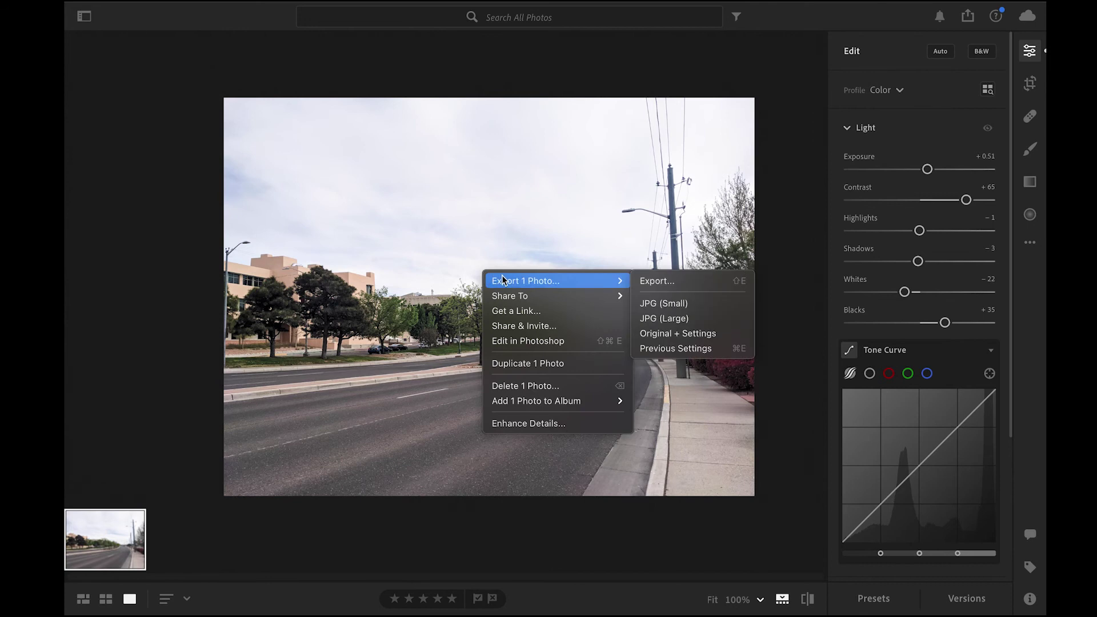
click(666, 281)
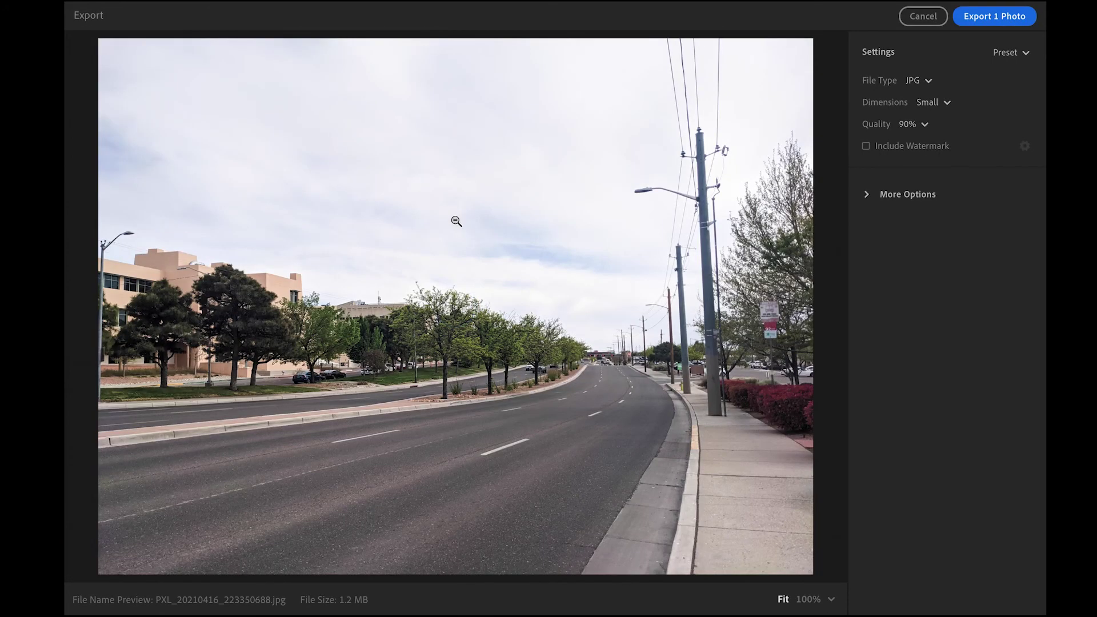
click(513, 355)
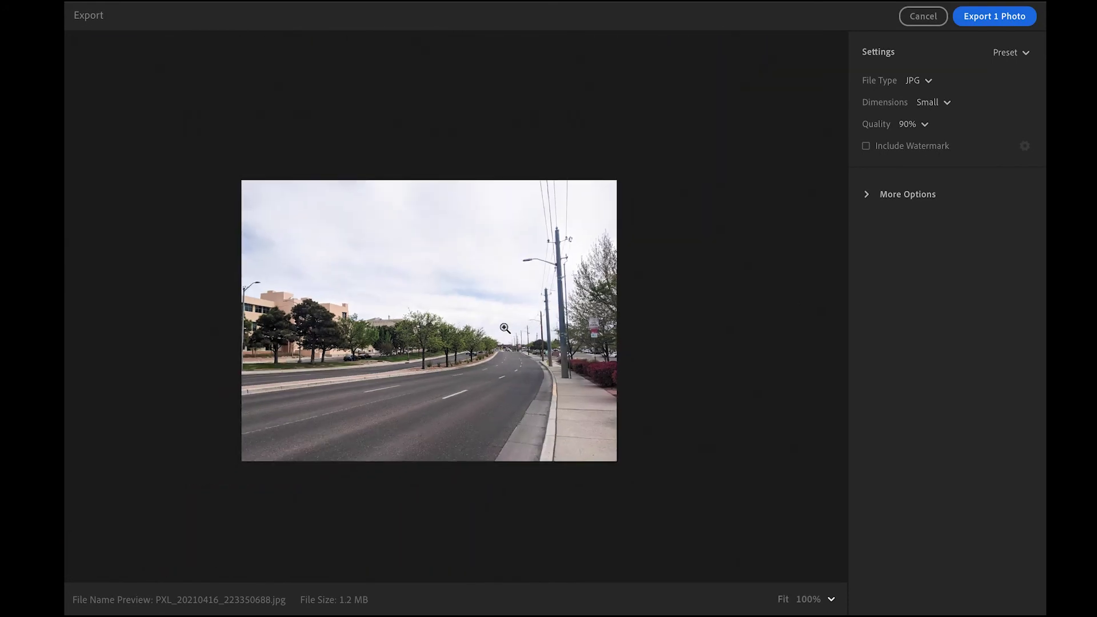
click(505, 329)
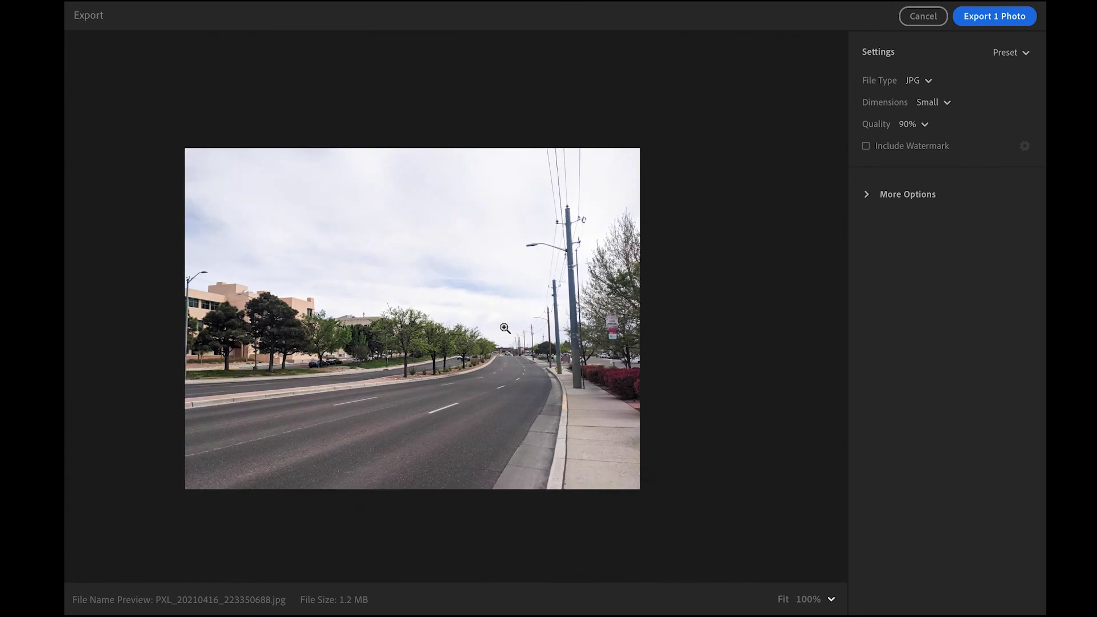
Review the available export file types and keep JPG selected.
click(924, 82)
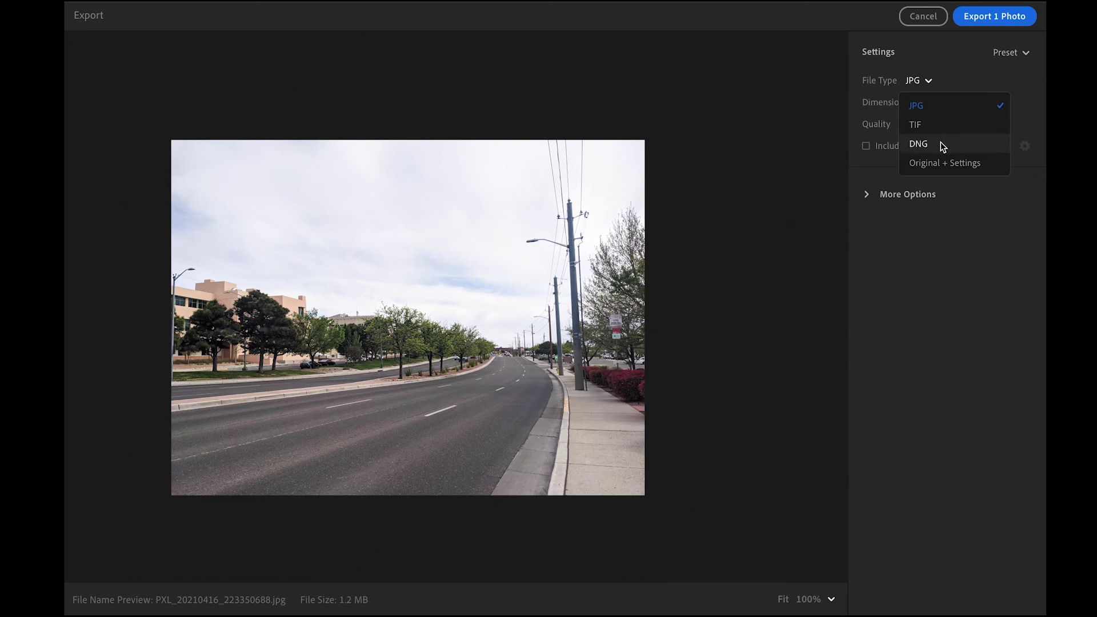
click(945, 71)
click(929, 80)
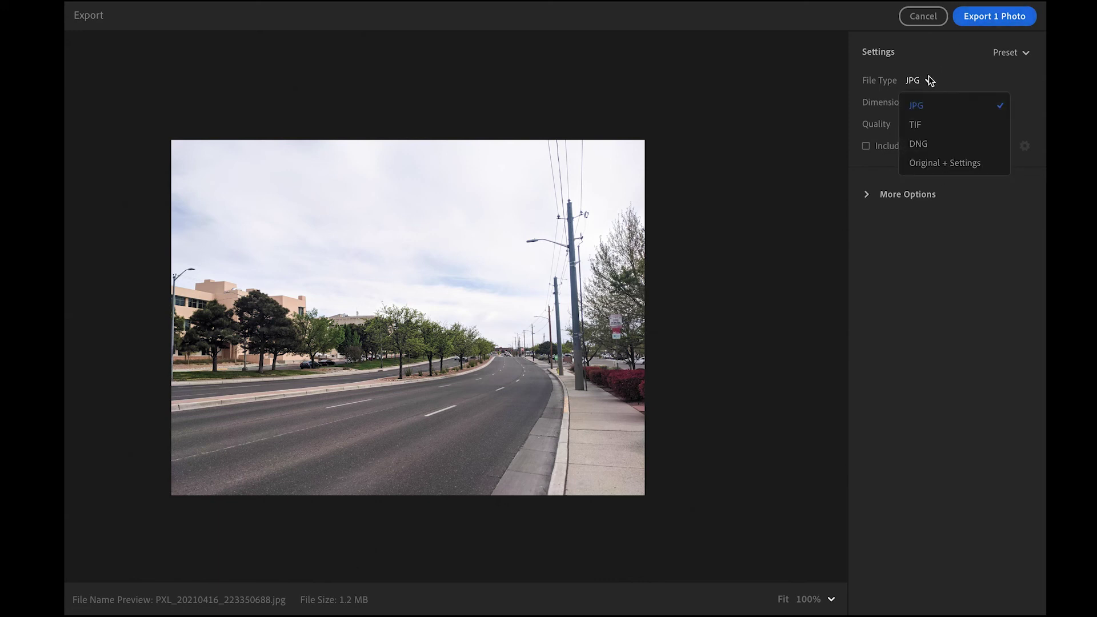
click(937, 76)
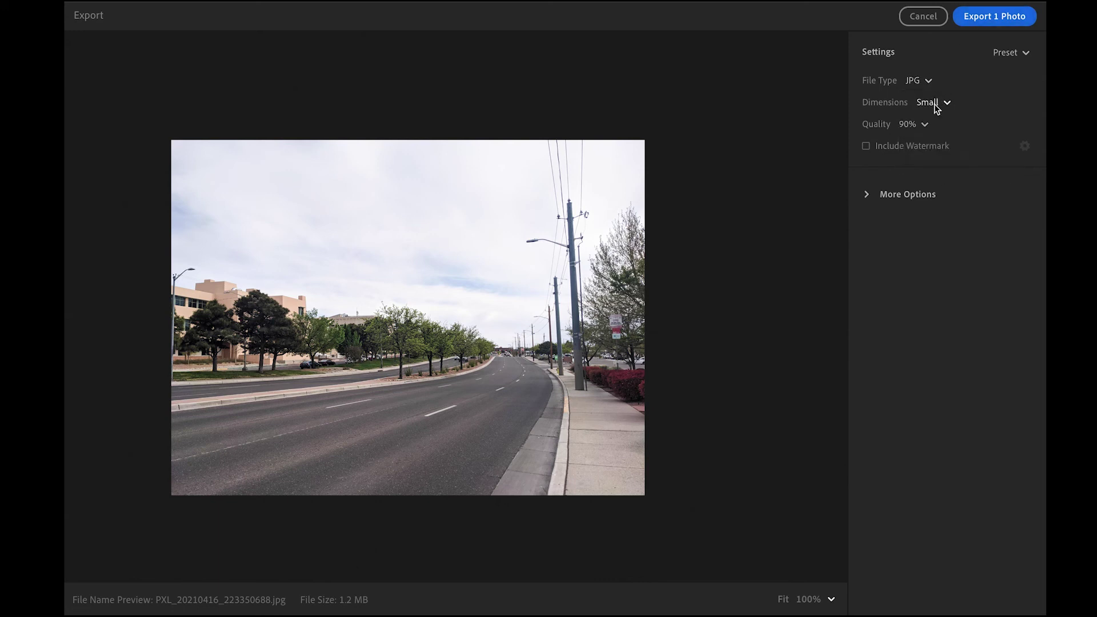
Try exporting the road photo at Full Size dimensions and return to Small.
click(936, 104)
click(940, 145)
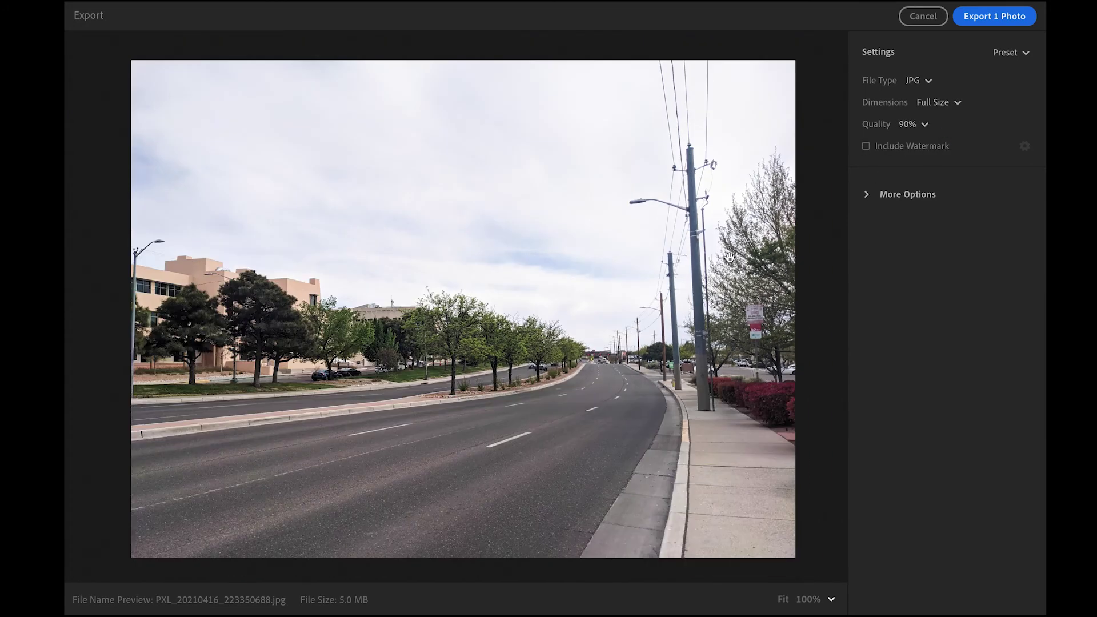
click(941, 102)
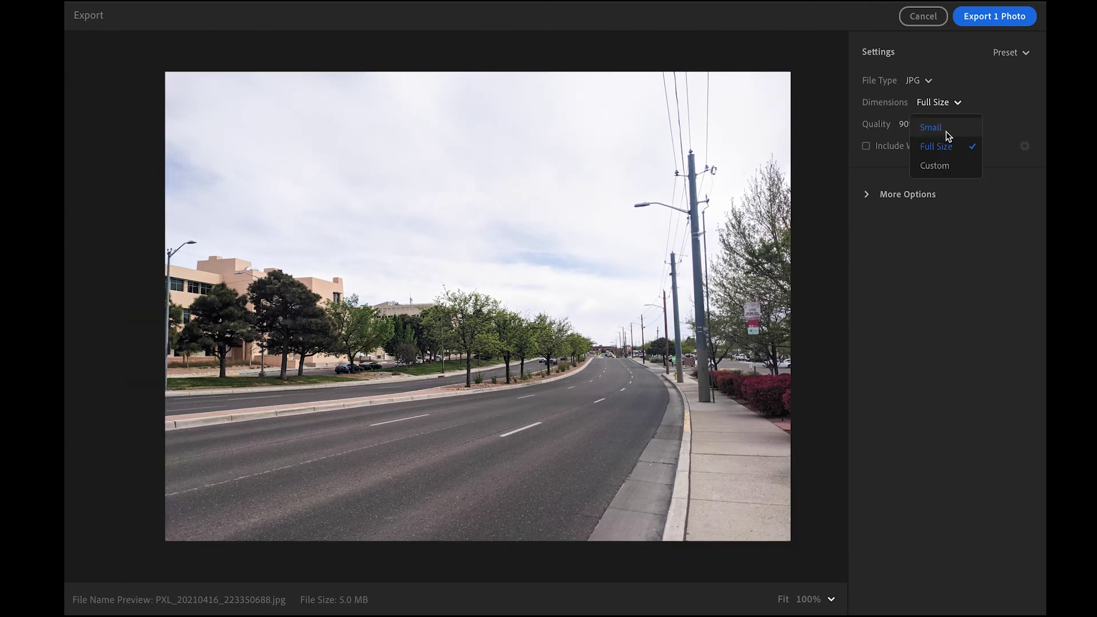
click(945, 129)
click(939, 103)
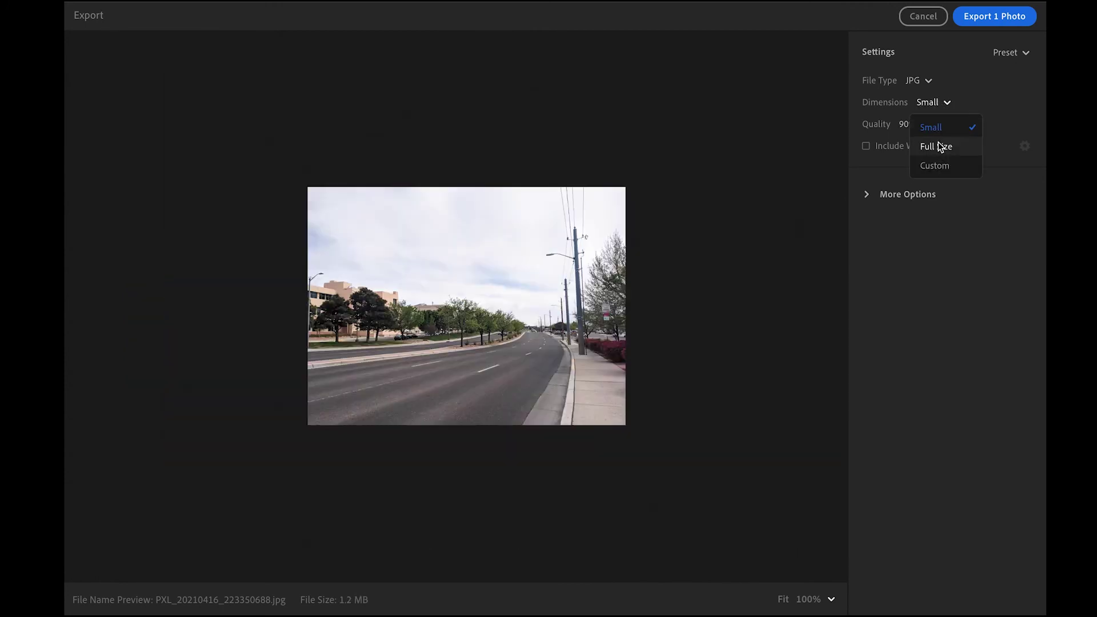
click(950, 127)
Set the JPG export quality to 100% and include a watermark on the photo.
click(926, 127)
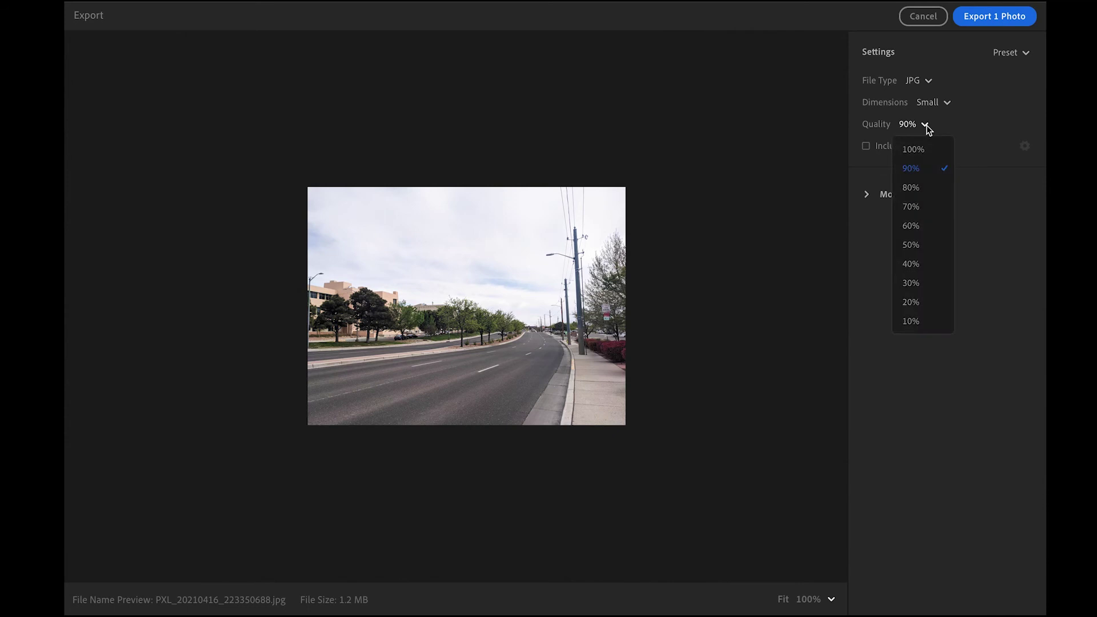
click(914, 150)
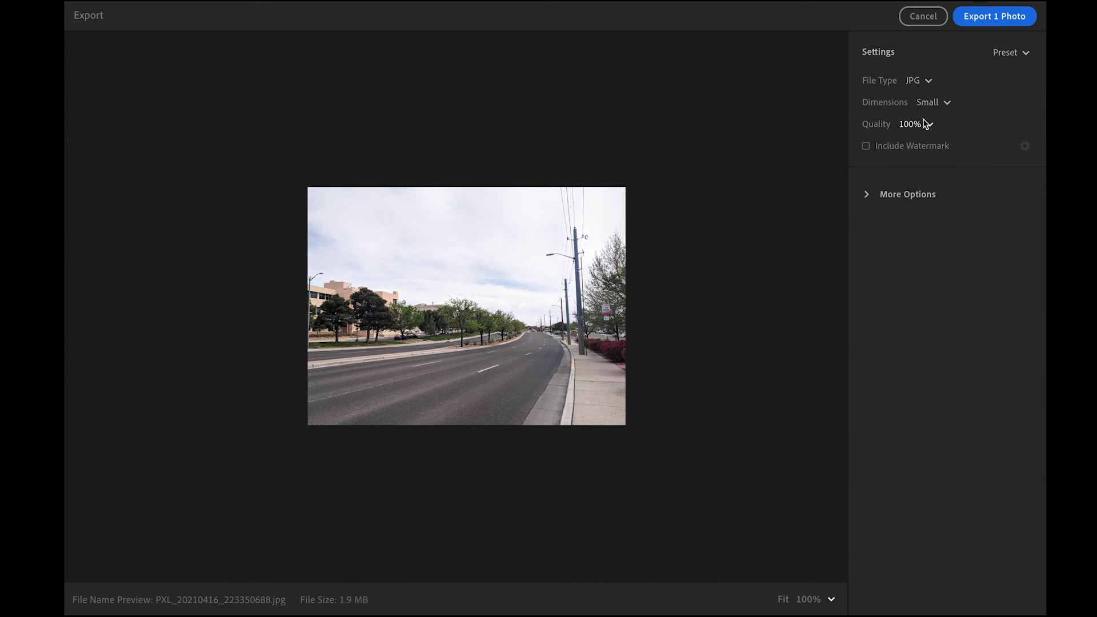
click(866, 146)
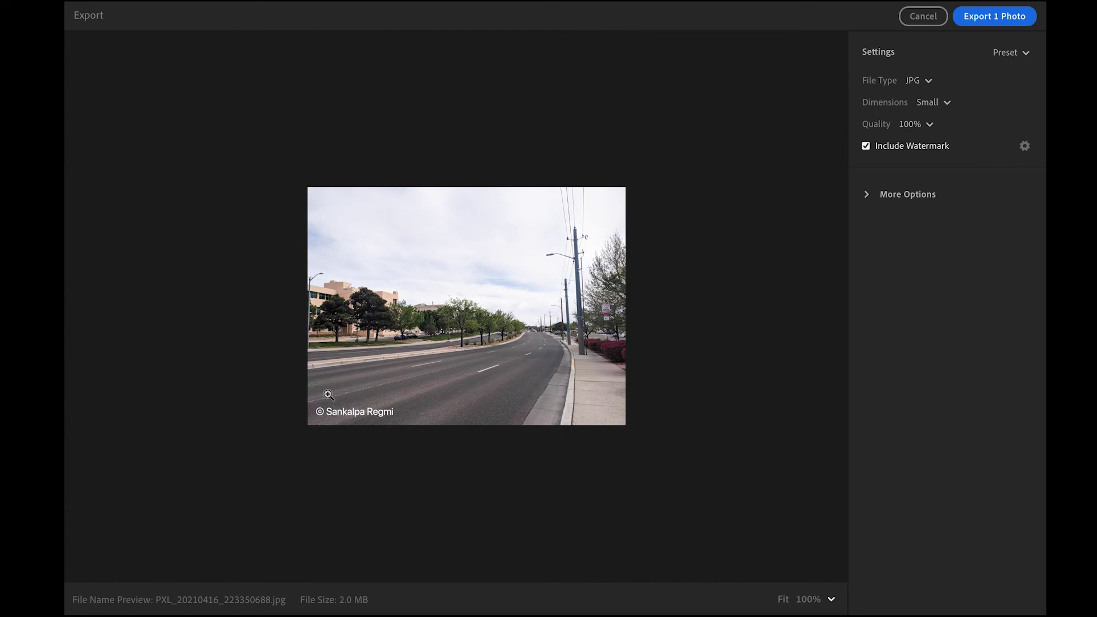
mouse_move(120, 14)
Open the watermark settings and replace the watermark text with "Creative Campus".
click(1025, 145)
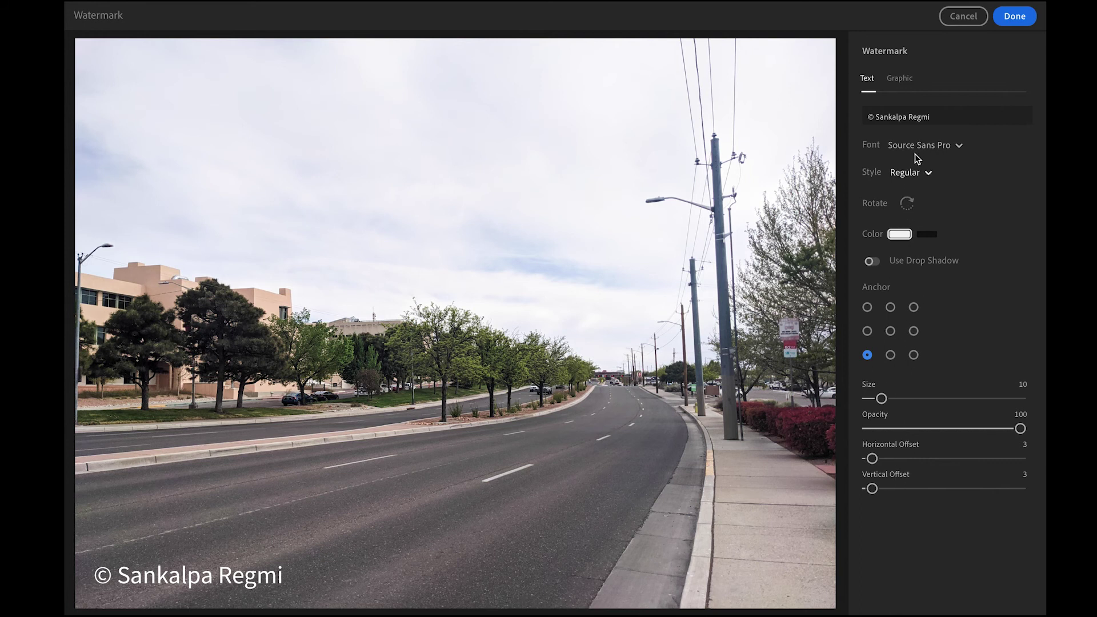
click(932, 117)
key(BackSpace)
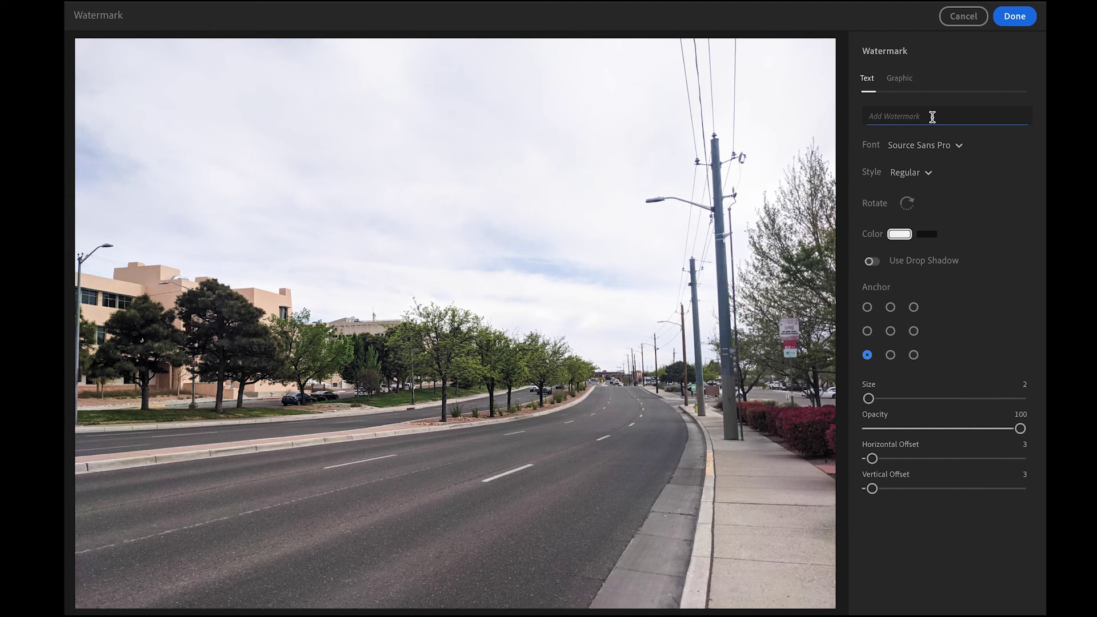
text(Creative Ca)
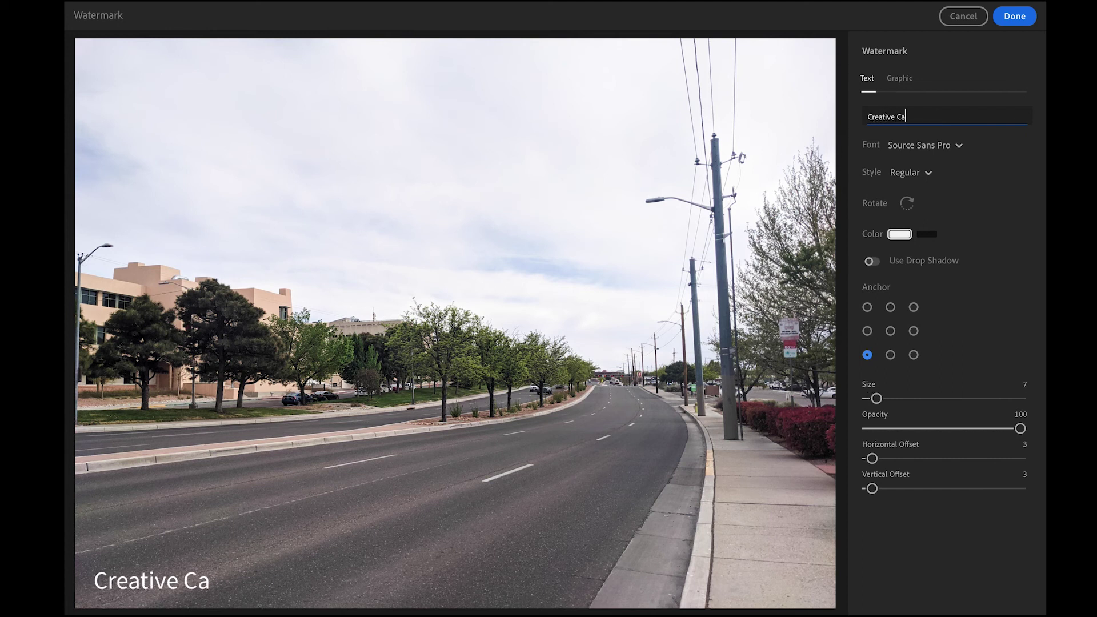
text(mpus)
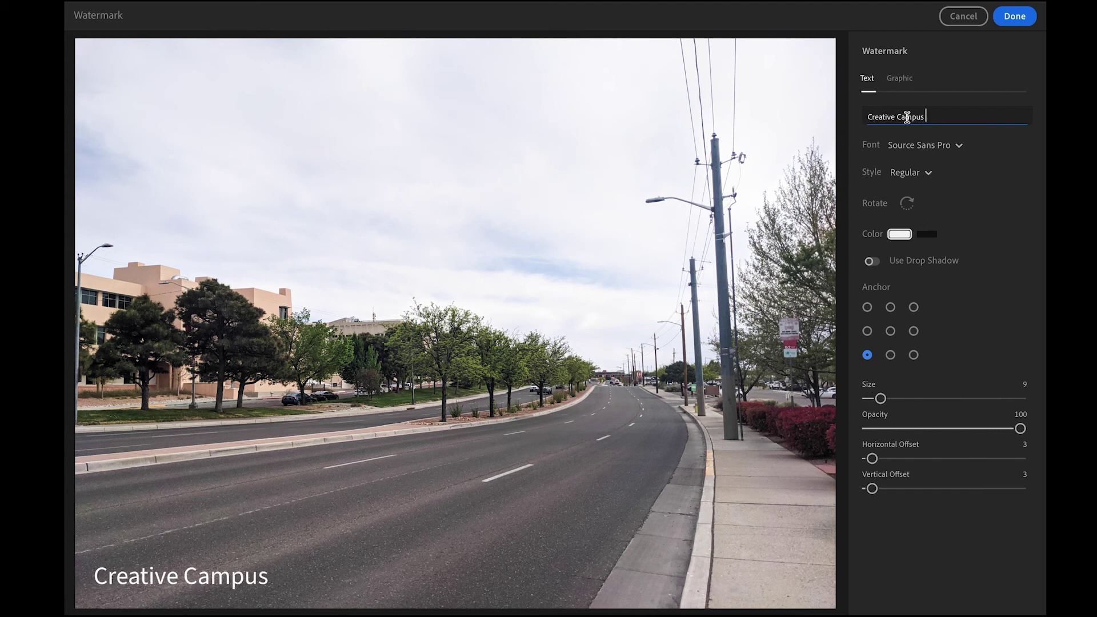
Change the font of the "Creative Campus" watermark to Georgia.
click(917, 144)
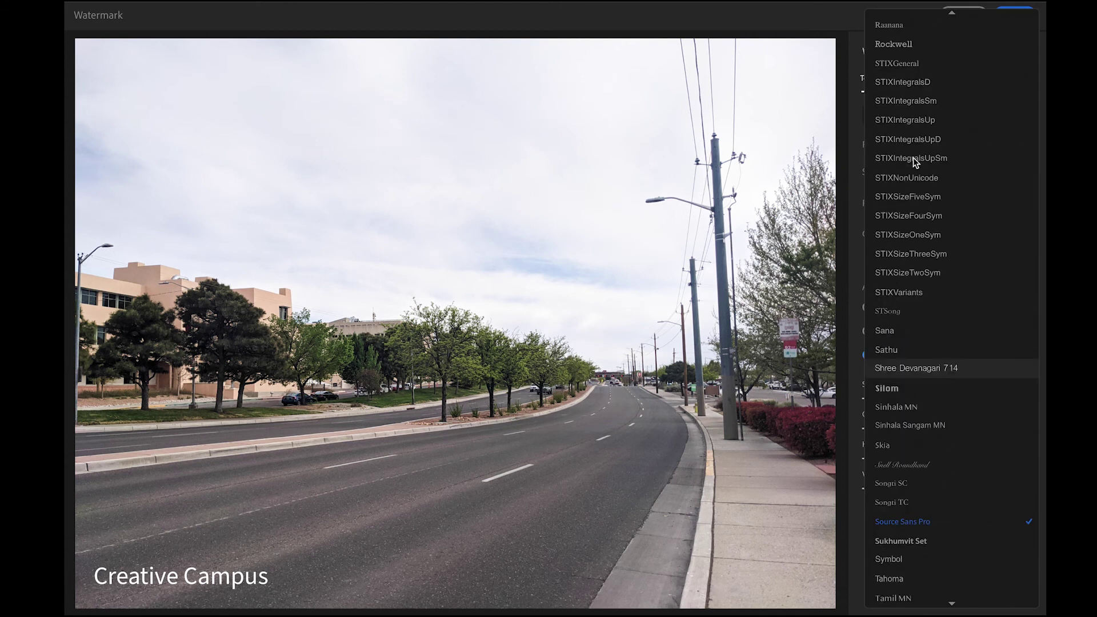
scroll(934, 53, up, 15)
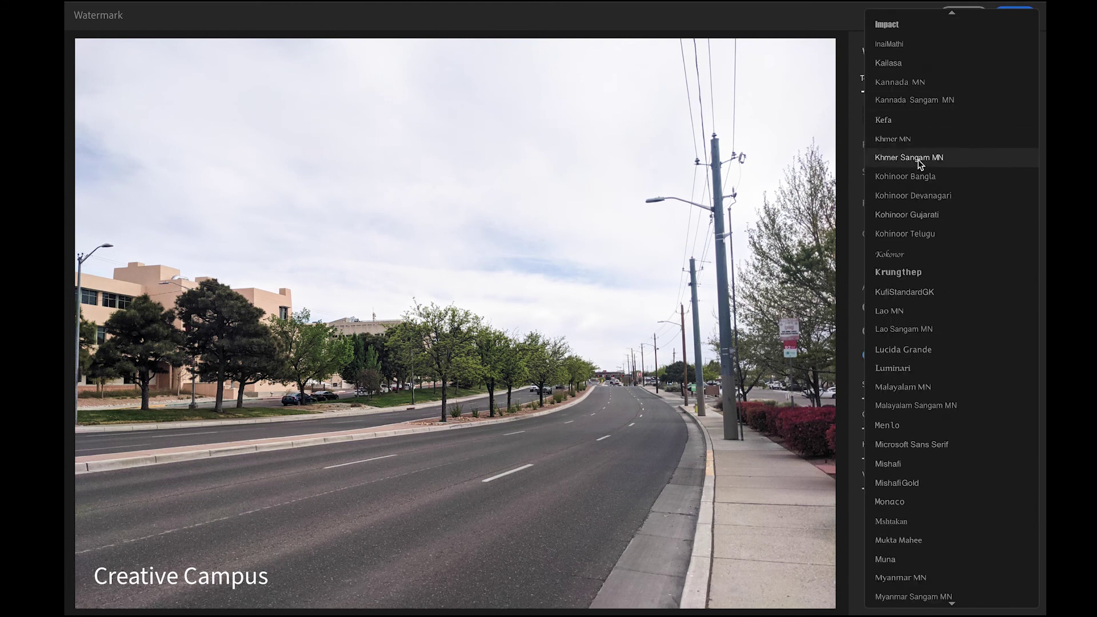
scroll(919, 95, up, 5)
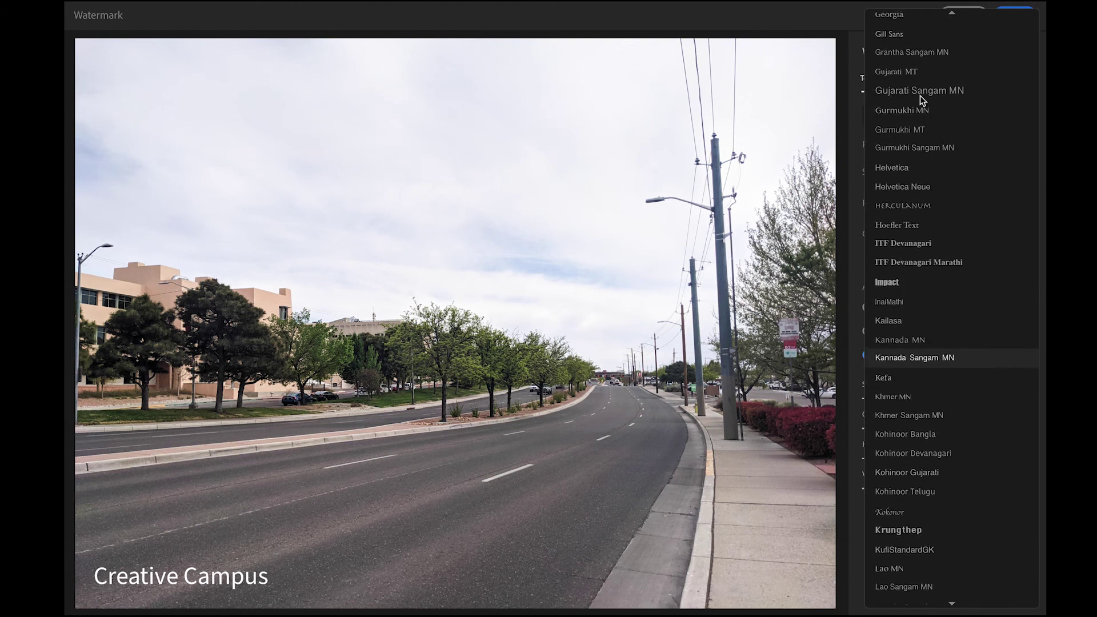
scroll(919, 95, up, 5)
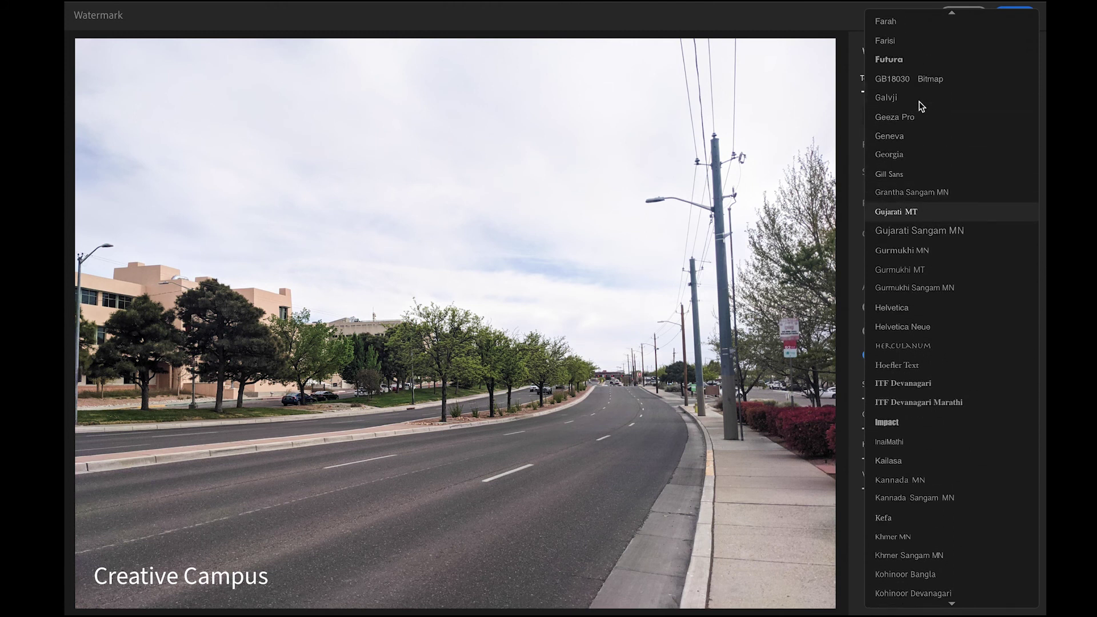
click(913, 154)
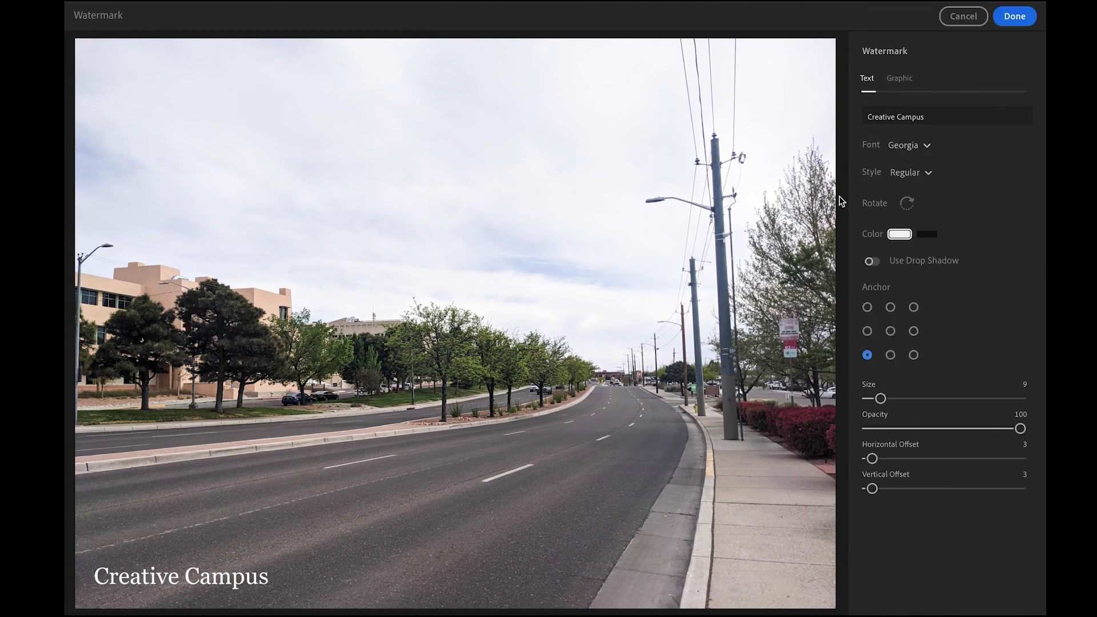
Try the Bold and Italic styles on the watermark text and settle on Bold Italic.
click(921, 176)
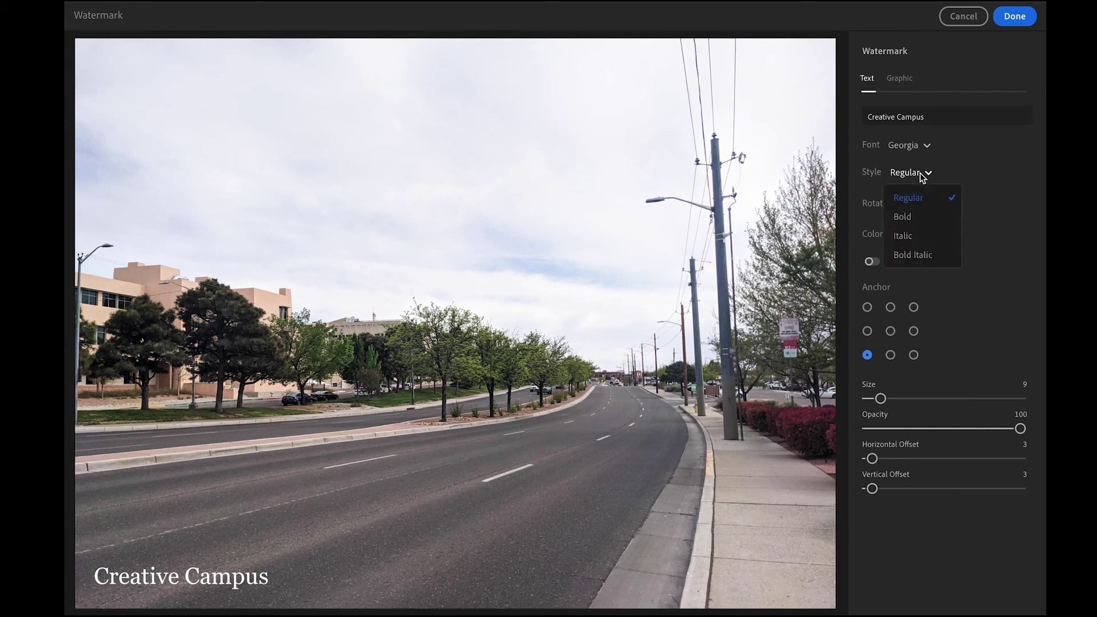
click(920, 211)
click(906, 173)
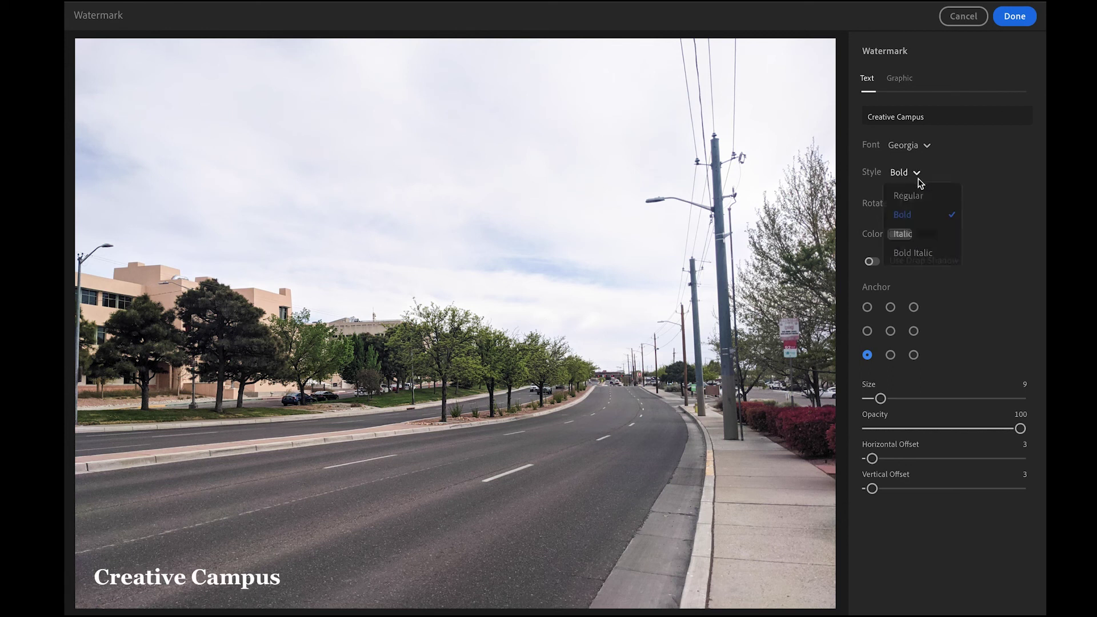
click(919, 231)
click(918, 173)
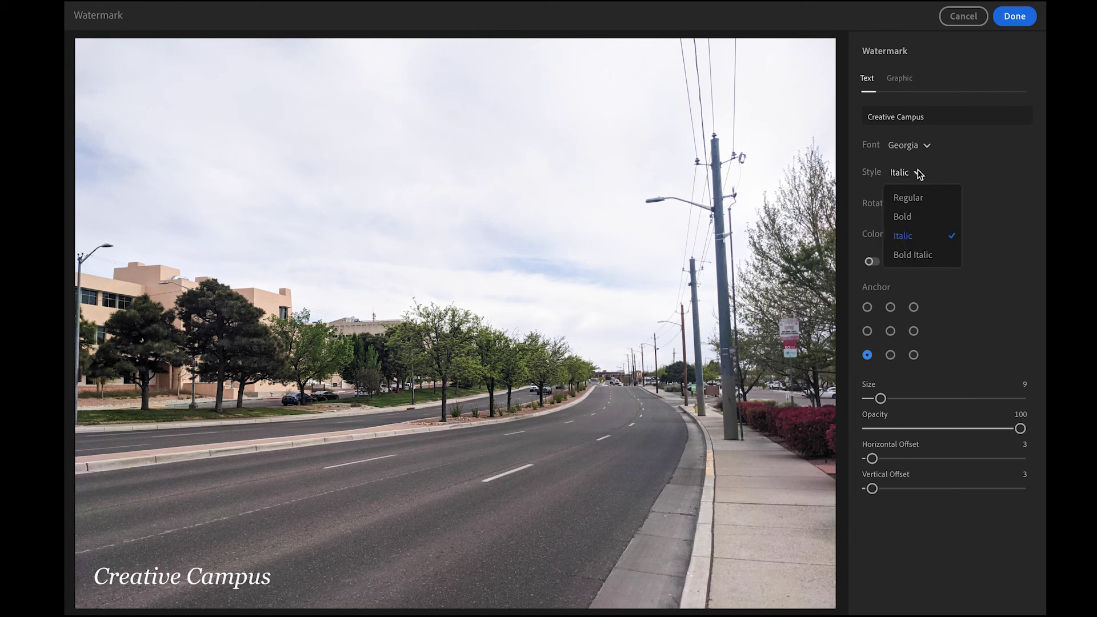
click(915, 253)
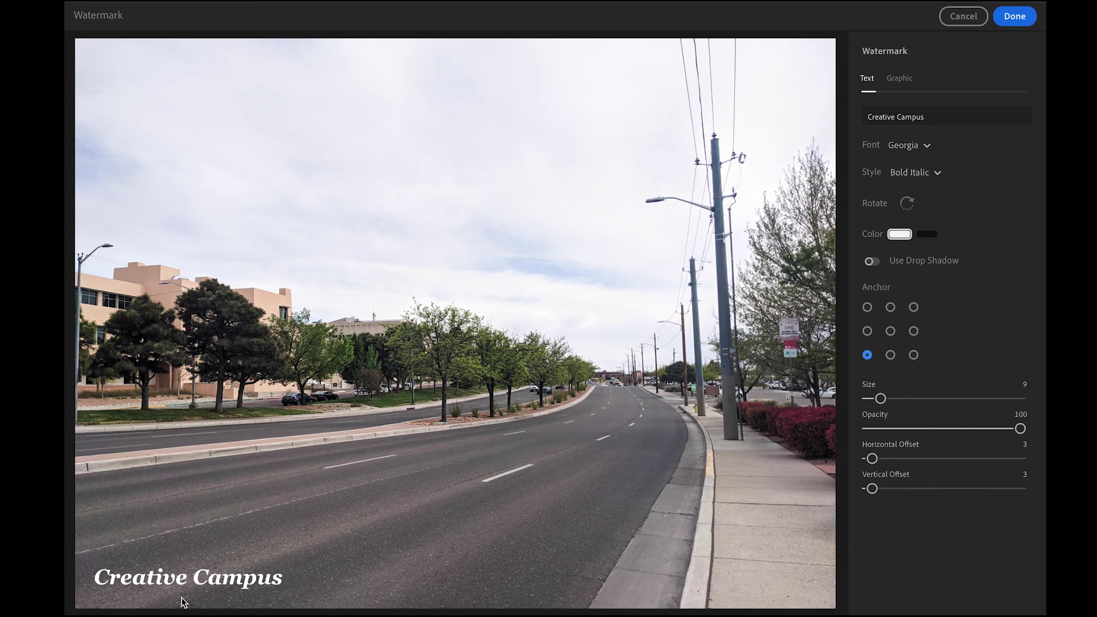
Rotate the watermark until it reads vertically upward, compare white and black text, and choose black.
click(908, 204)
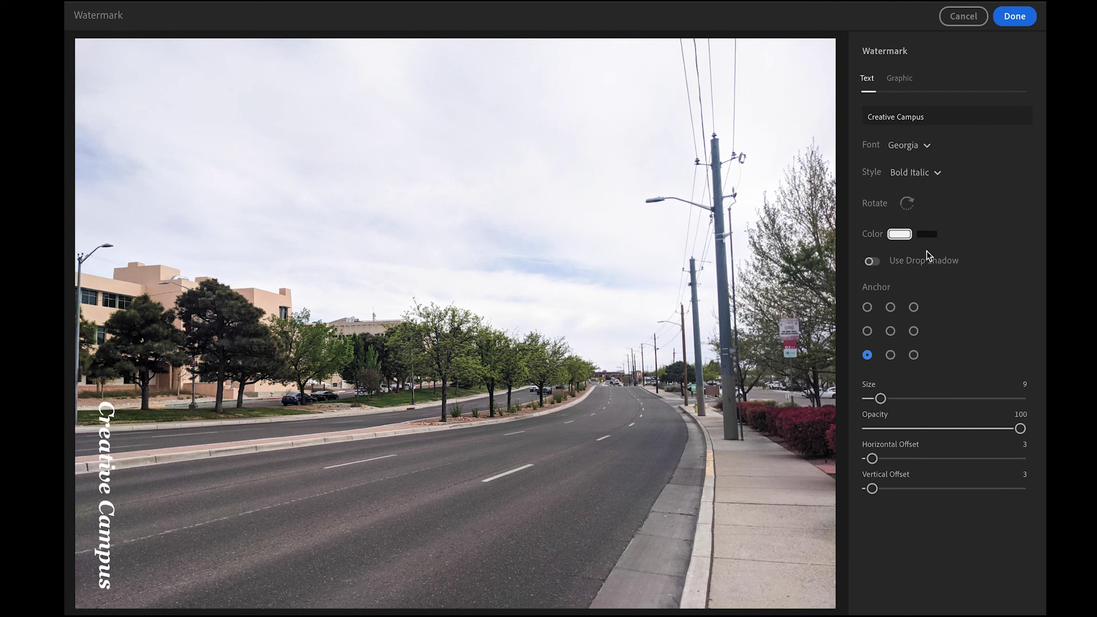
click(908, 204)
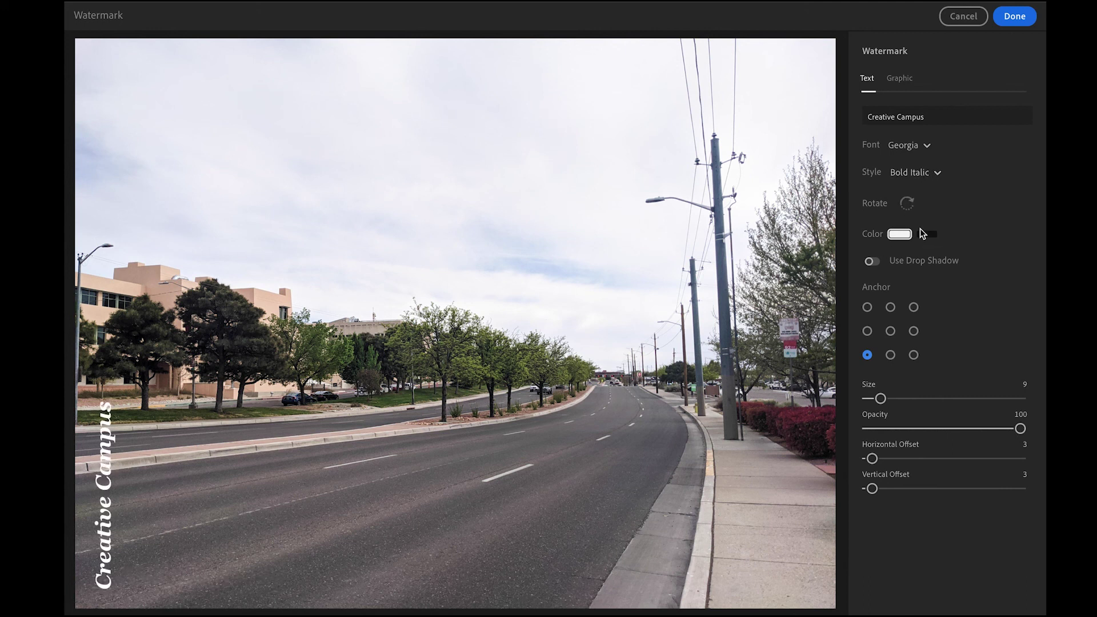
click(925, 234)
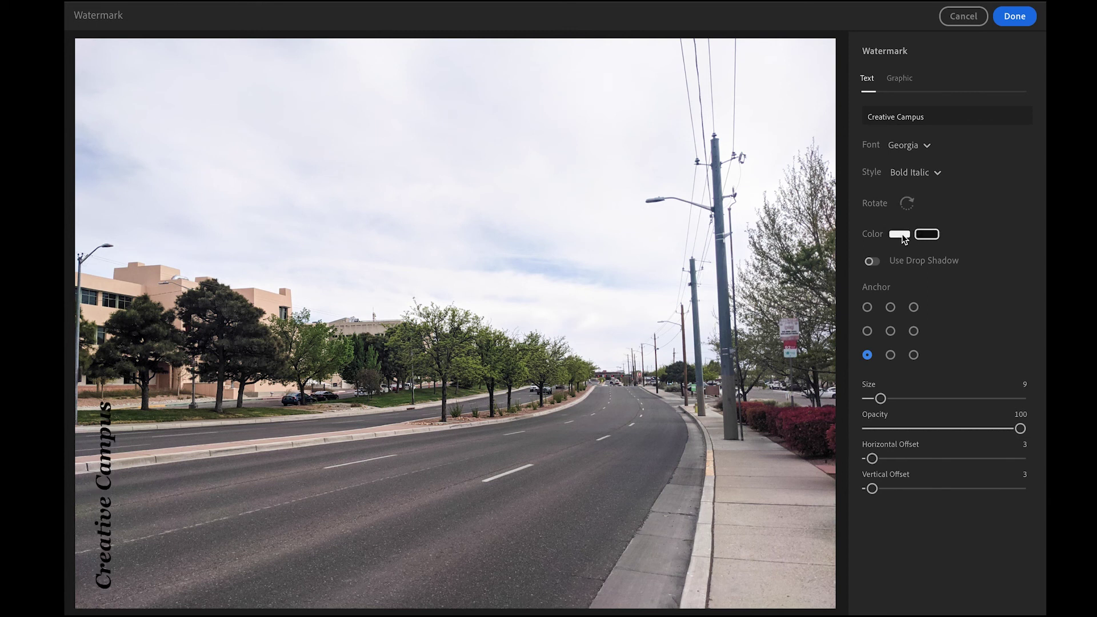
click(900, 235)
click(924, 234)
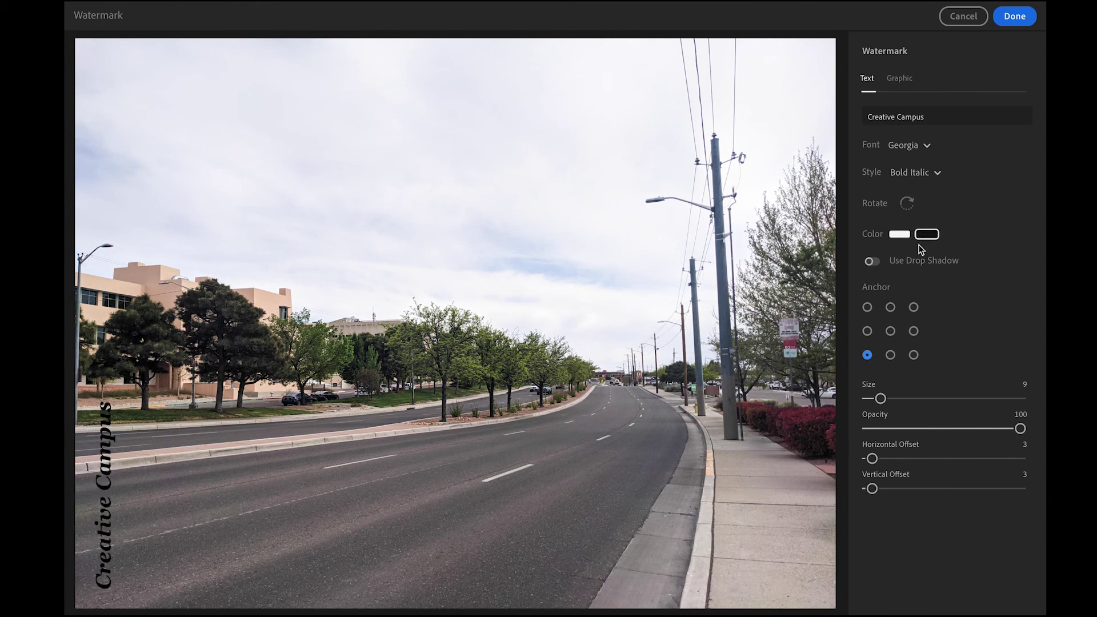
Toggle the watermark's drop shadow on and off, and try various anchor positions on the photo before returning to the bottom-left anchor.
click(872, 262)
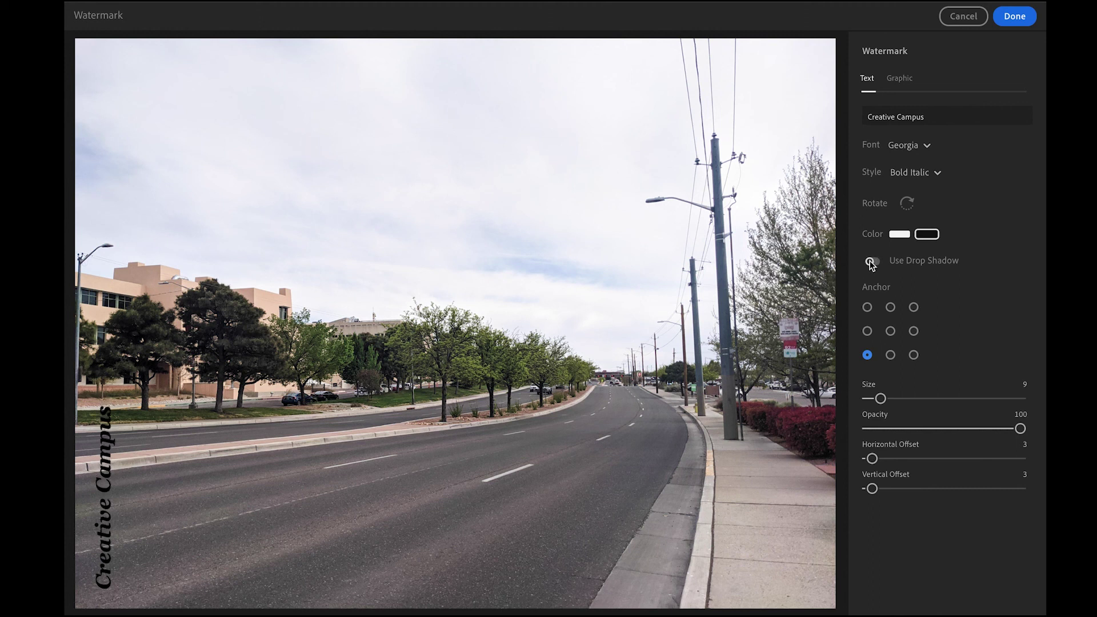
click(872, 262)
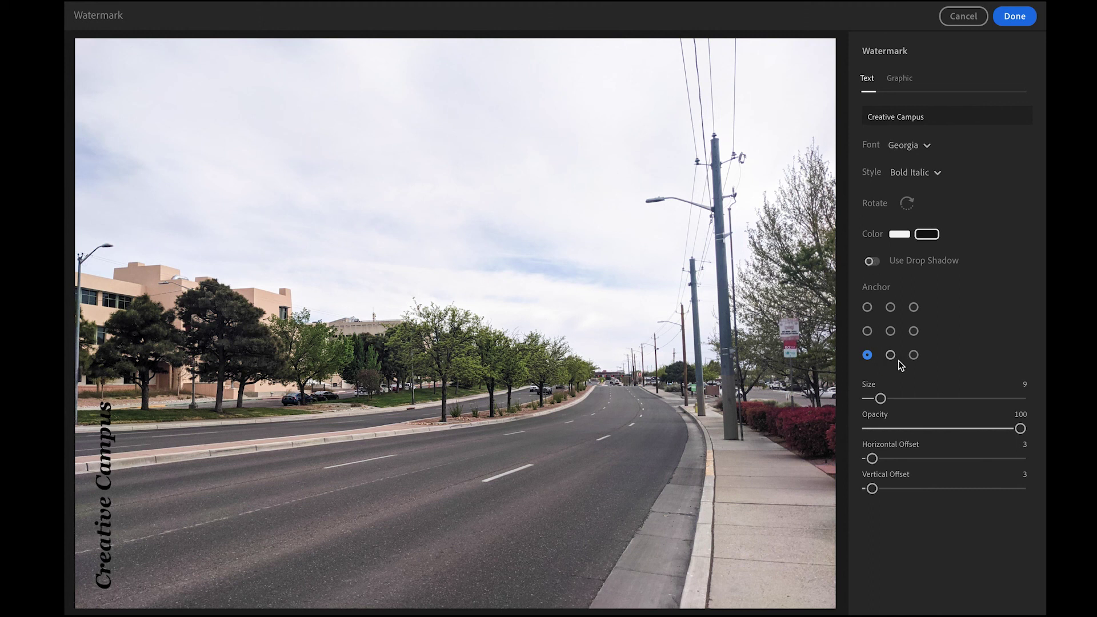
click(867, 309)
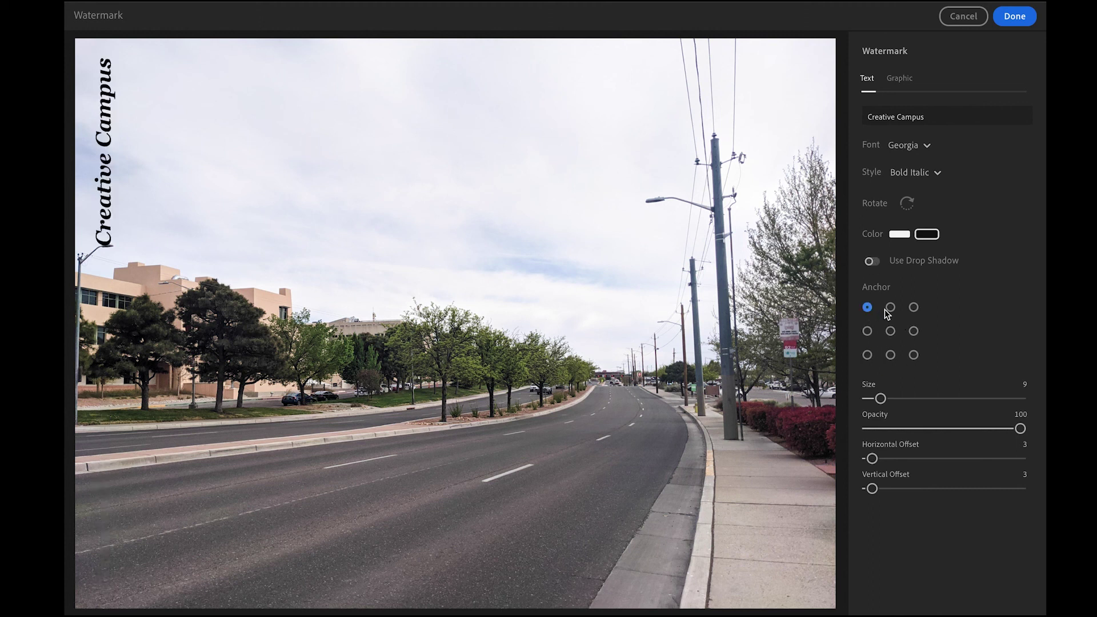
click(888, 308)
click(913, 307)
click(913, 355)
click(890, 355)
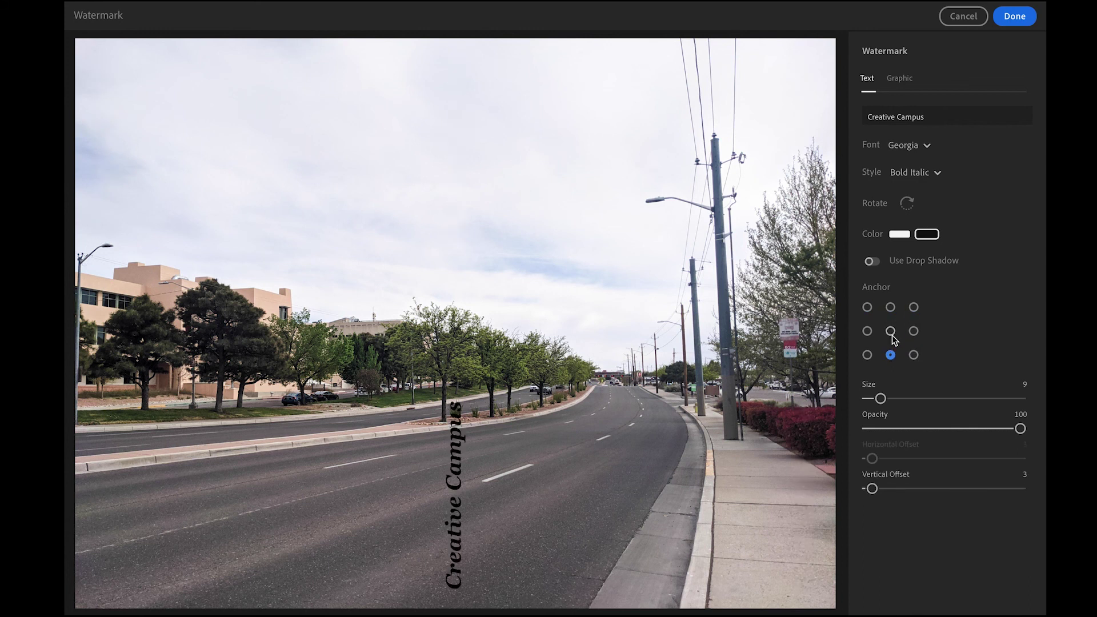
click(890, 331)
click(870, 332)
click(867, 354)
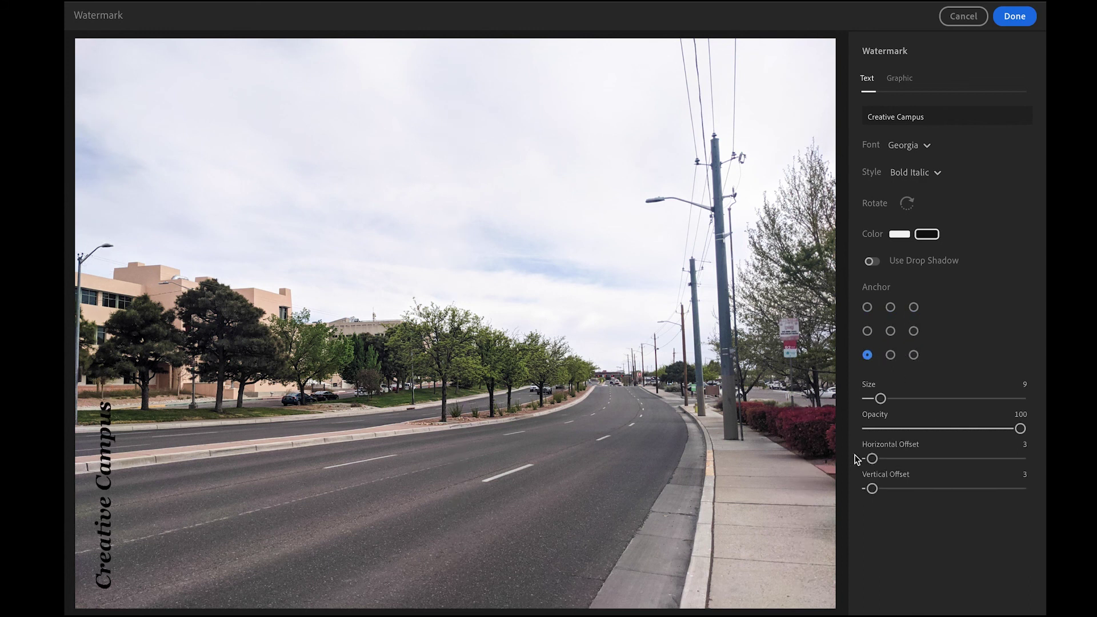
Position the watermark using a bottom-right anchor, a horizontal offset of 100 and a vertical offset of 0.
drag(870, 461, 1045, 464)
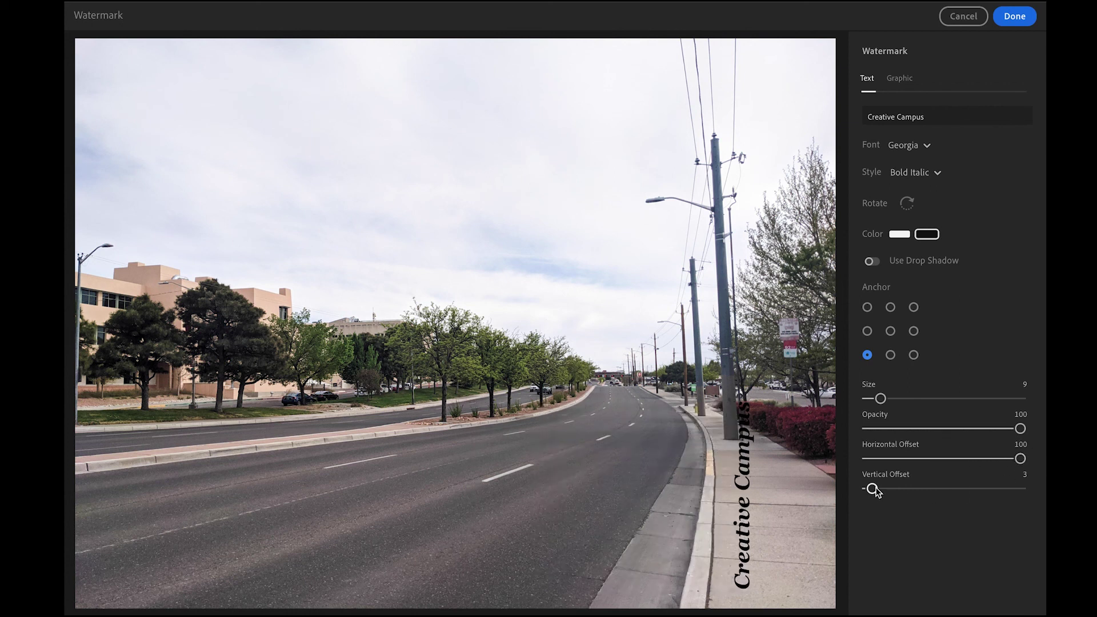
drag(874, 489, 926, 486)
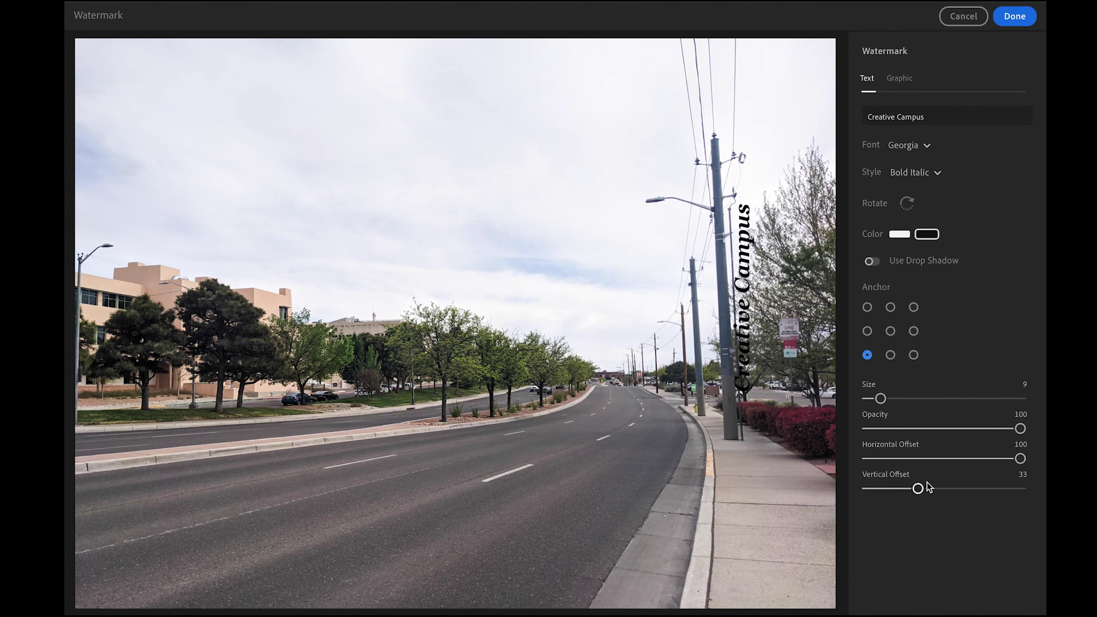
click(890, 354)
click(913, 355)
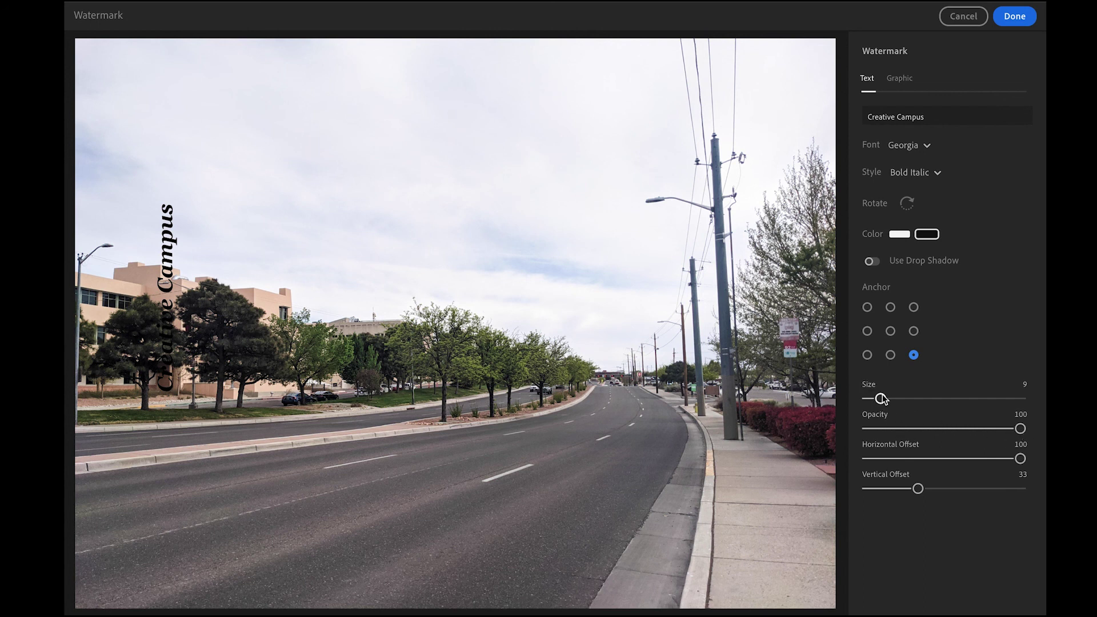
drag(917, 490, 867, 488)
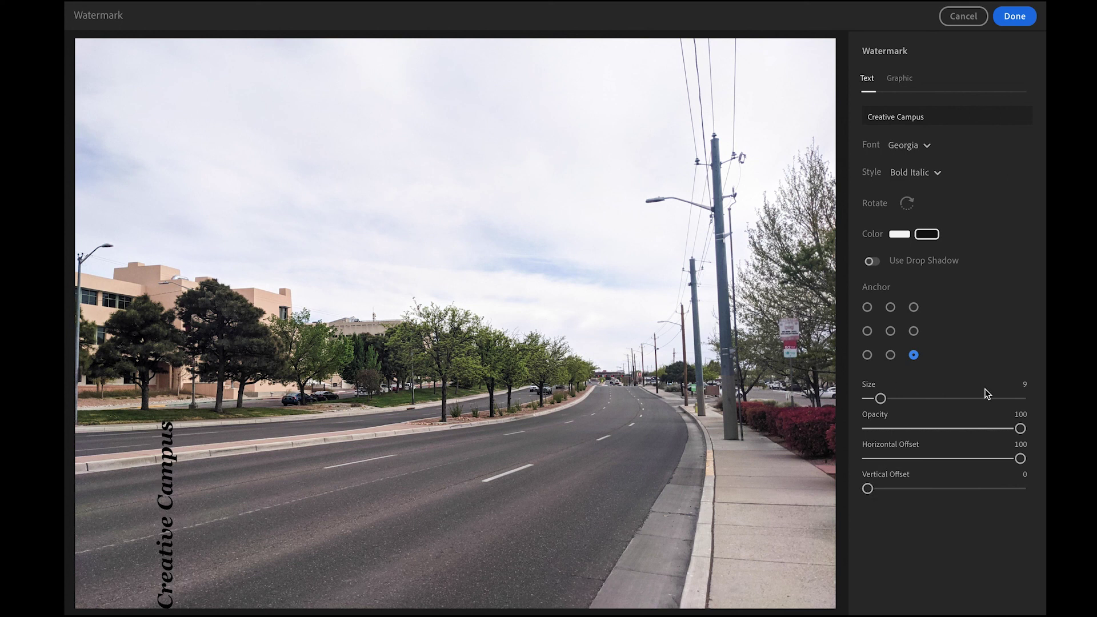
Try a nearly transparent watermark, and settle on an opacity of 43.
drag(1021, 433, 894, 429)
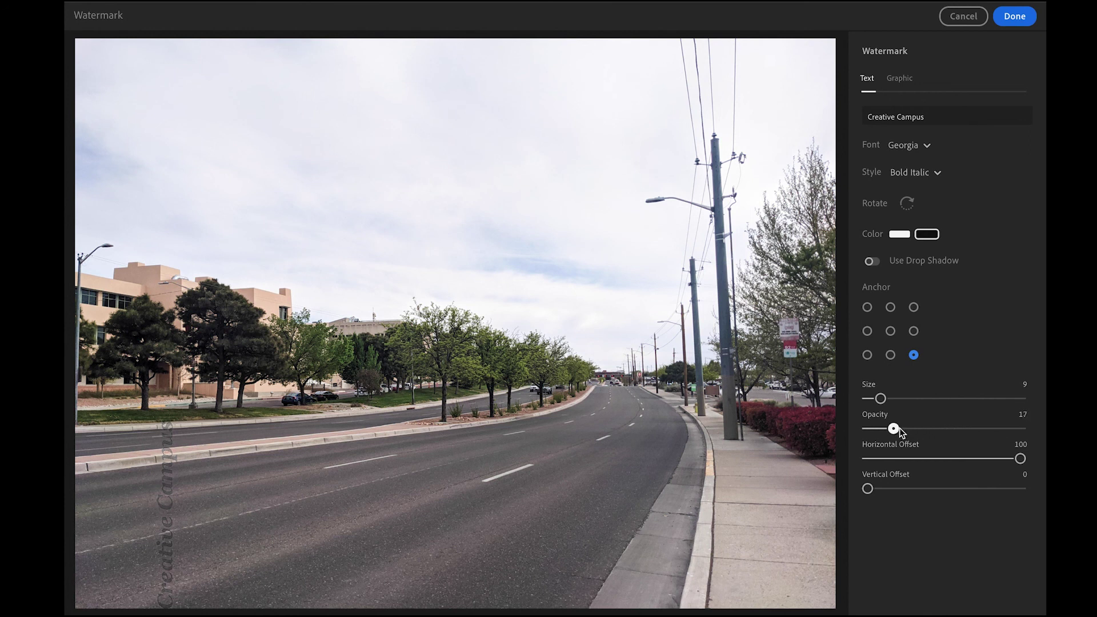
click(933, 429)
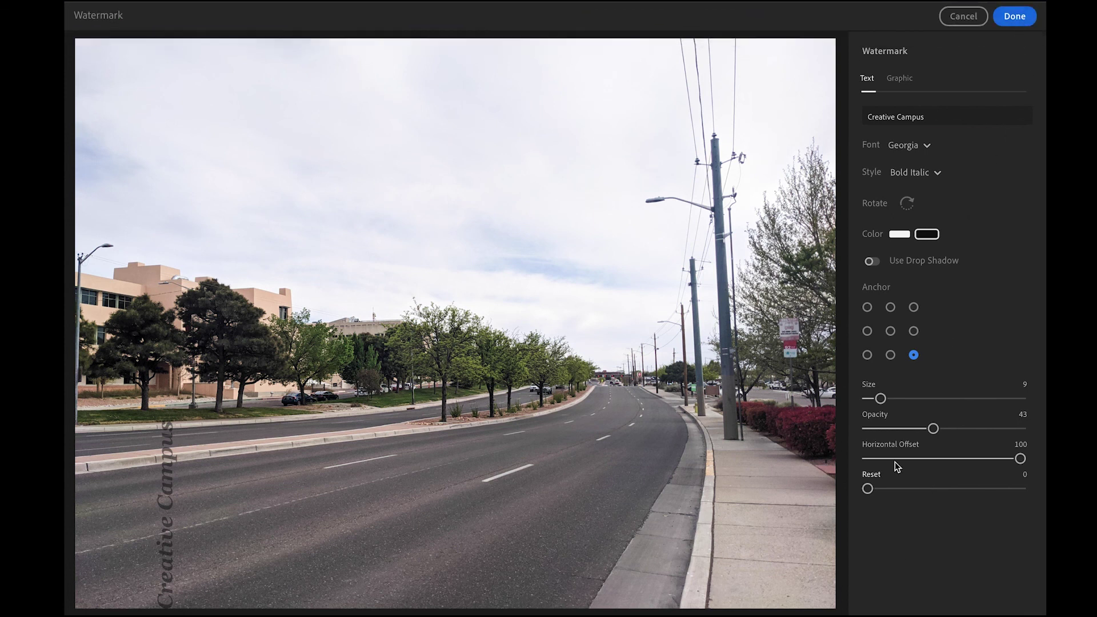
Rotate the watermark text back to horizontal, set its horizontal offset to 3, and accept the watermark settings.
drag(1018, 461, 888, 455)
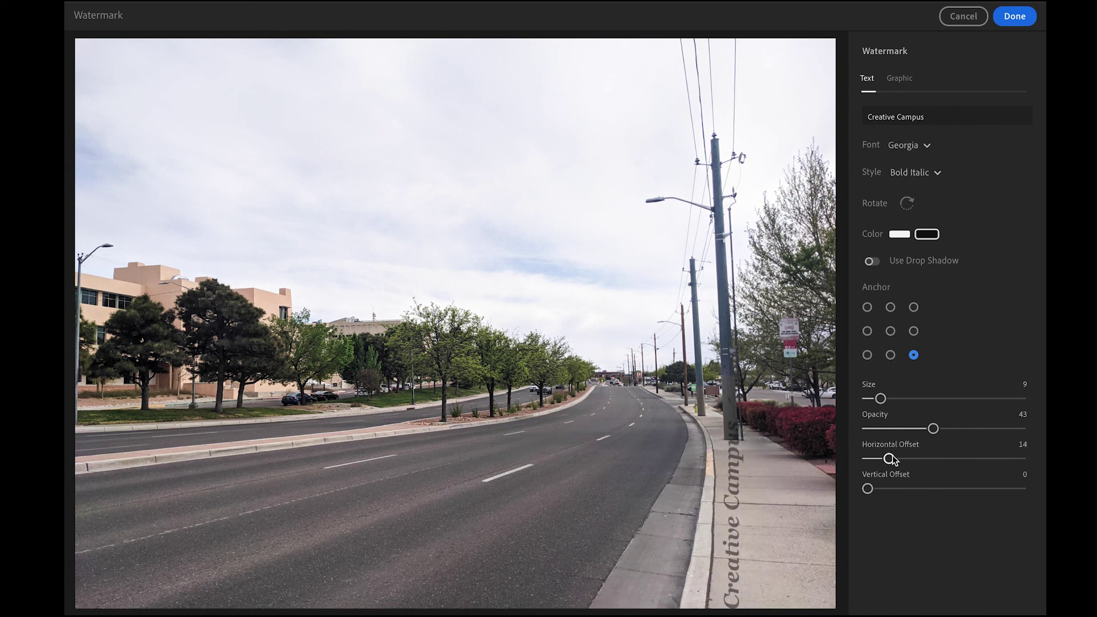
click(906, 203)
drag(895, 458, 882, 460)
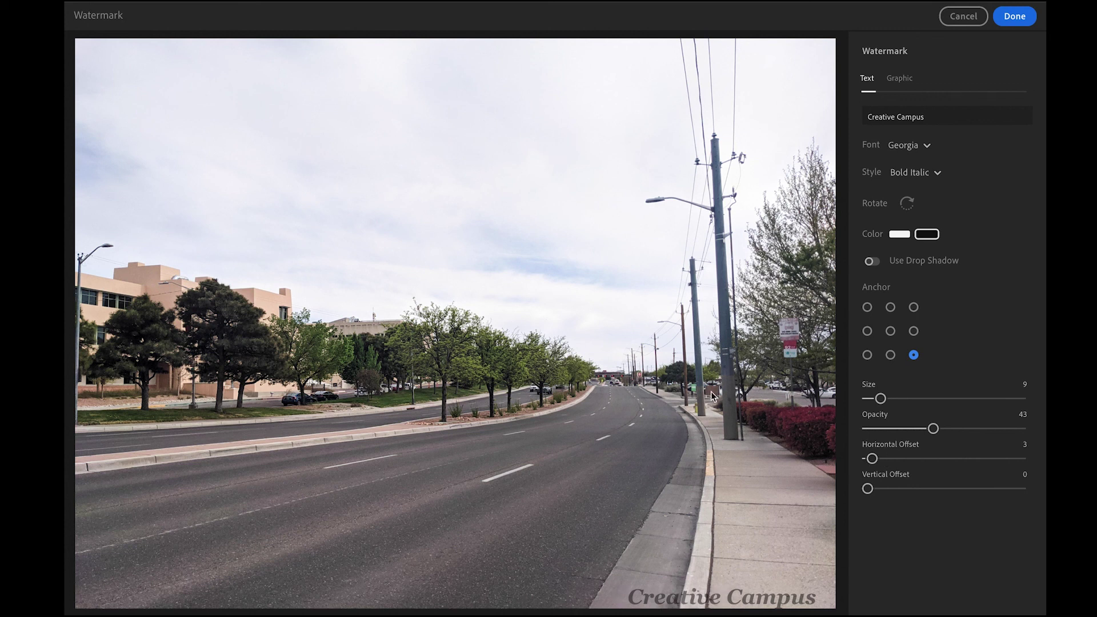
click(1005, 21)
Export the photo with its watermark as a small JPG at 100% quality to the Desktop folder.
click(1007, 19)
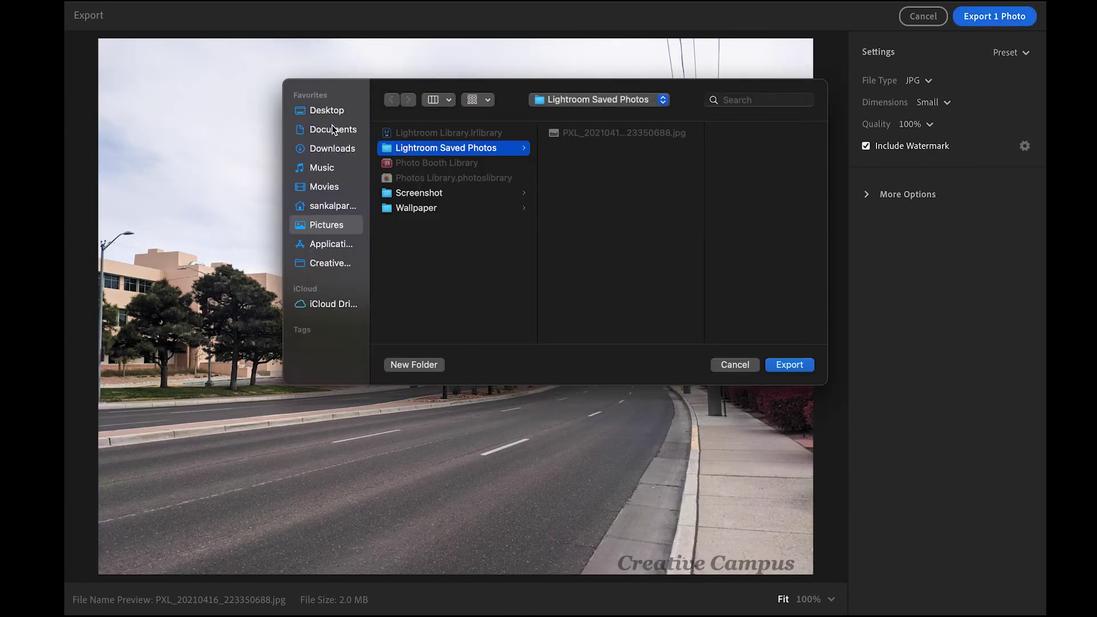
click(333, 111)
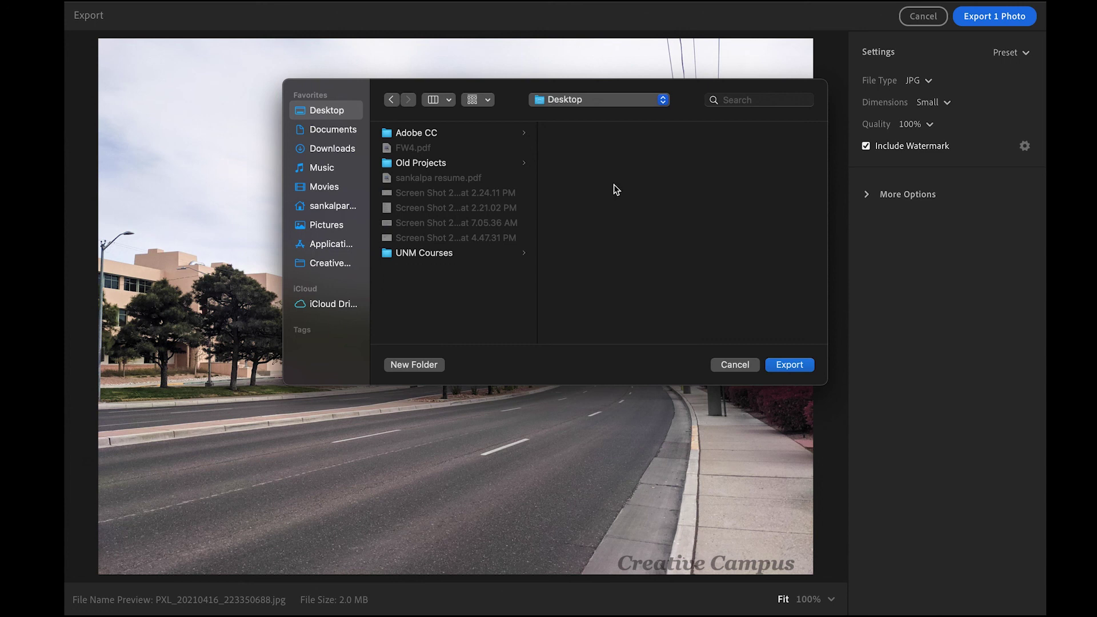
click(791, 365)
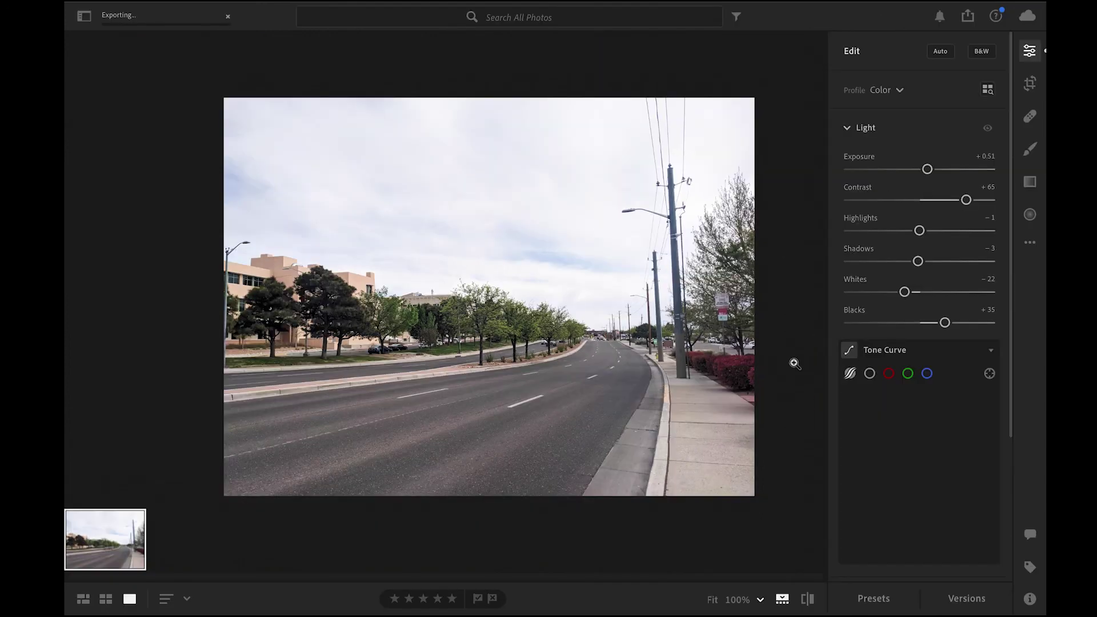